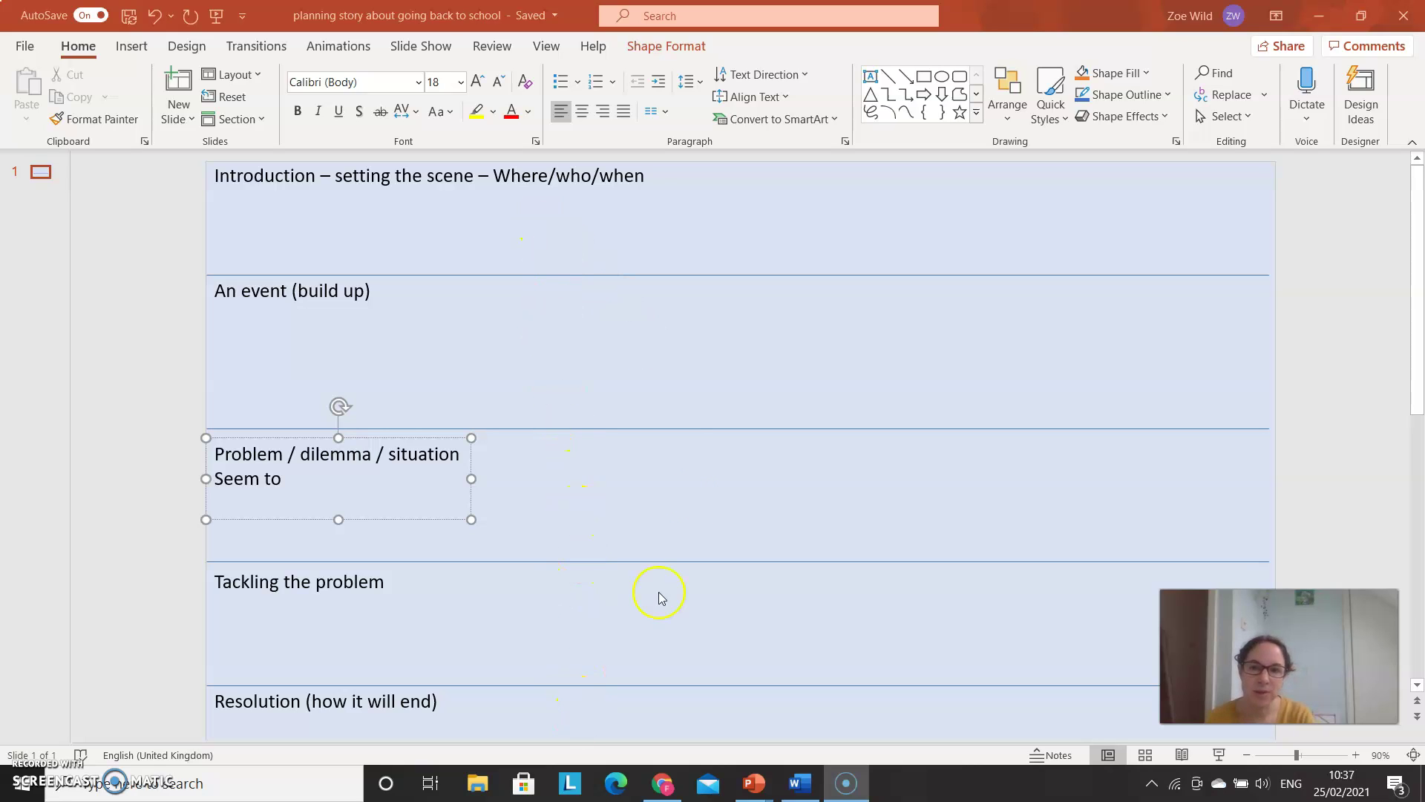
Step: Start a new line reading 'Alex -' directly beneath the Introduction heading
left_click(642, 171)
left_click(641, 172)
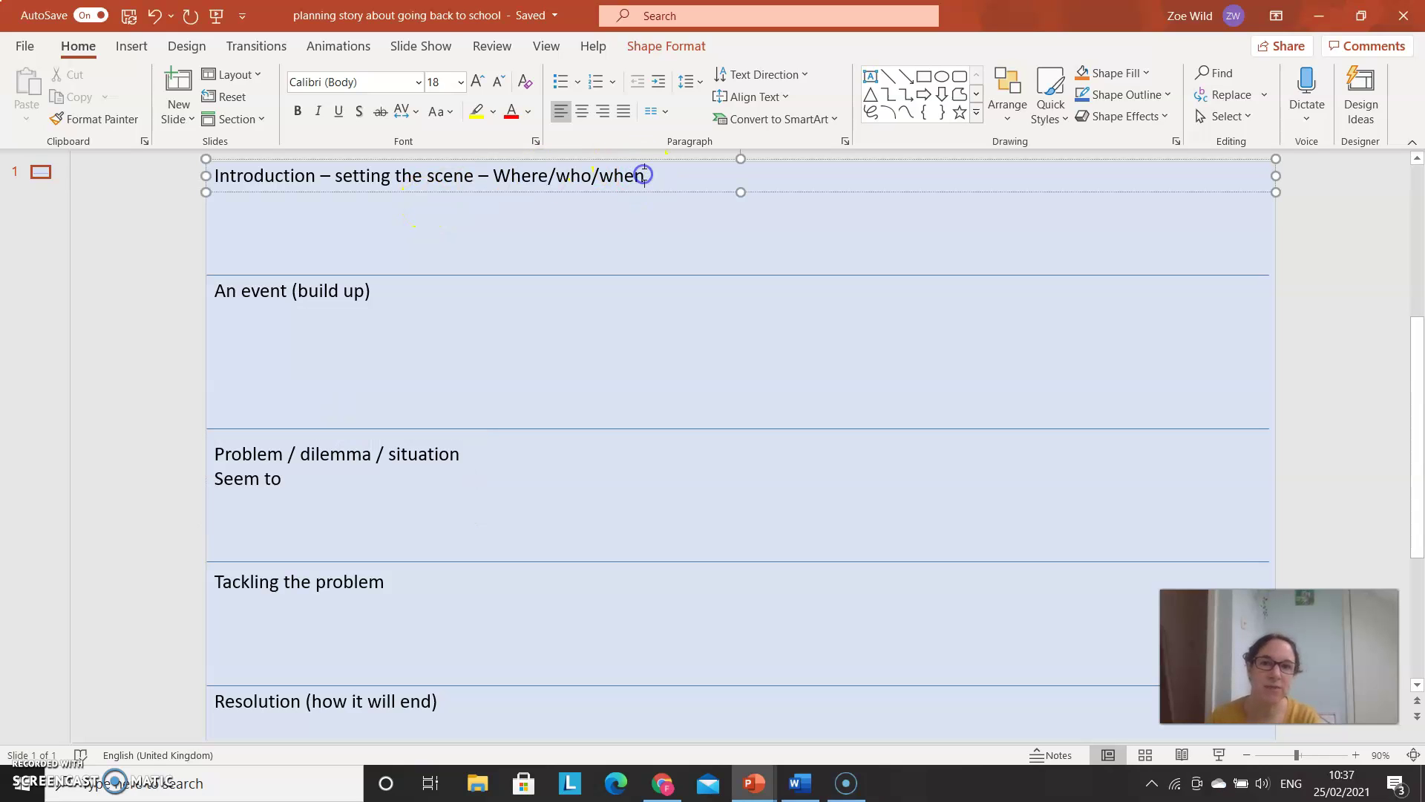
key("Down")
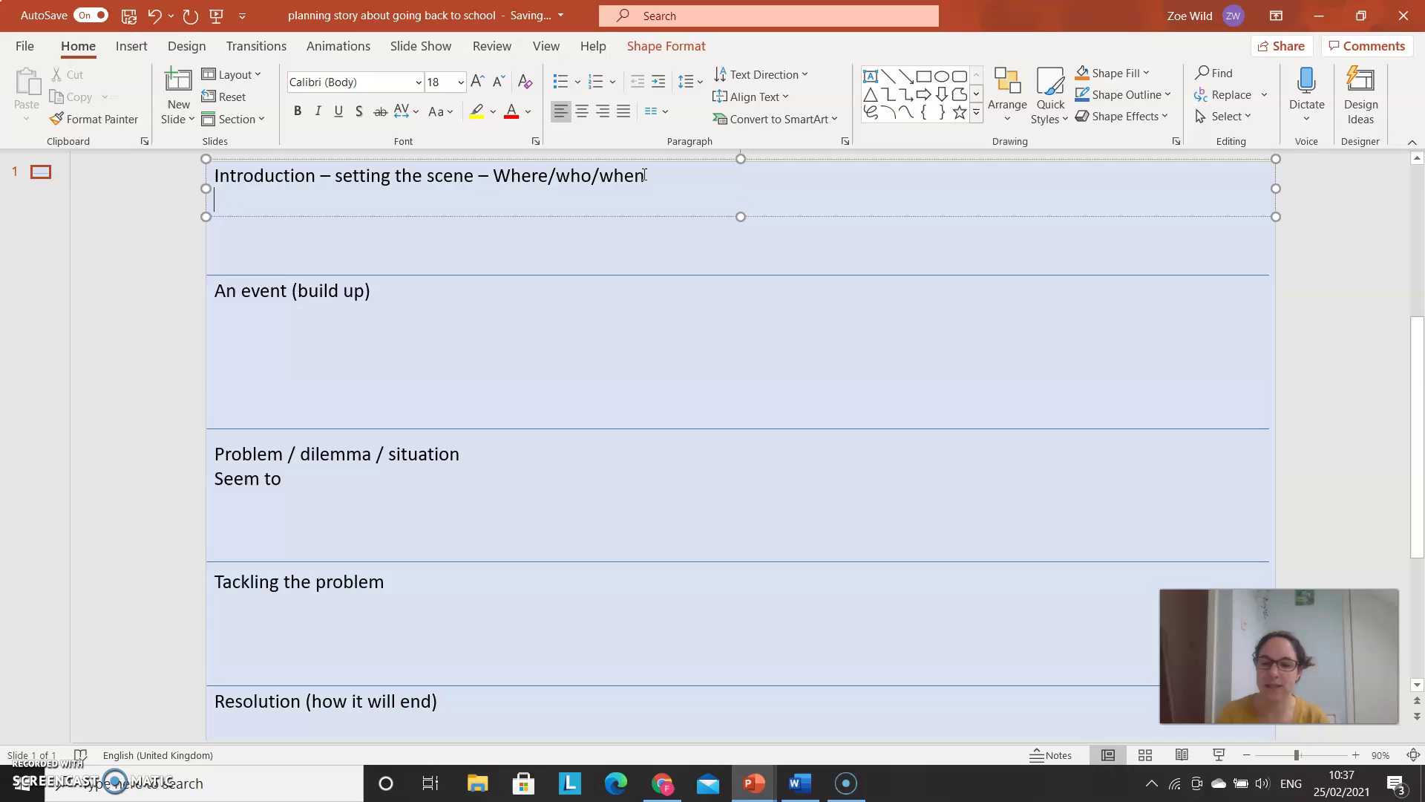
type("A")
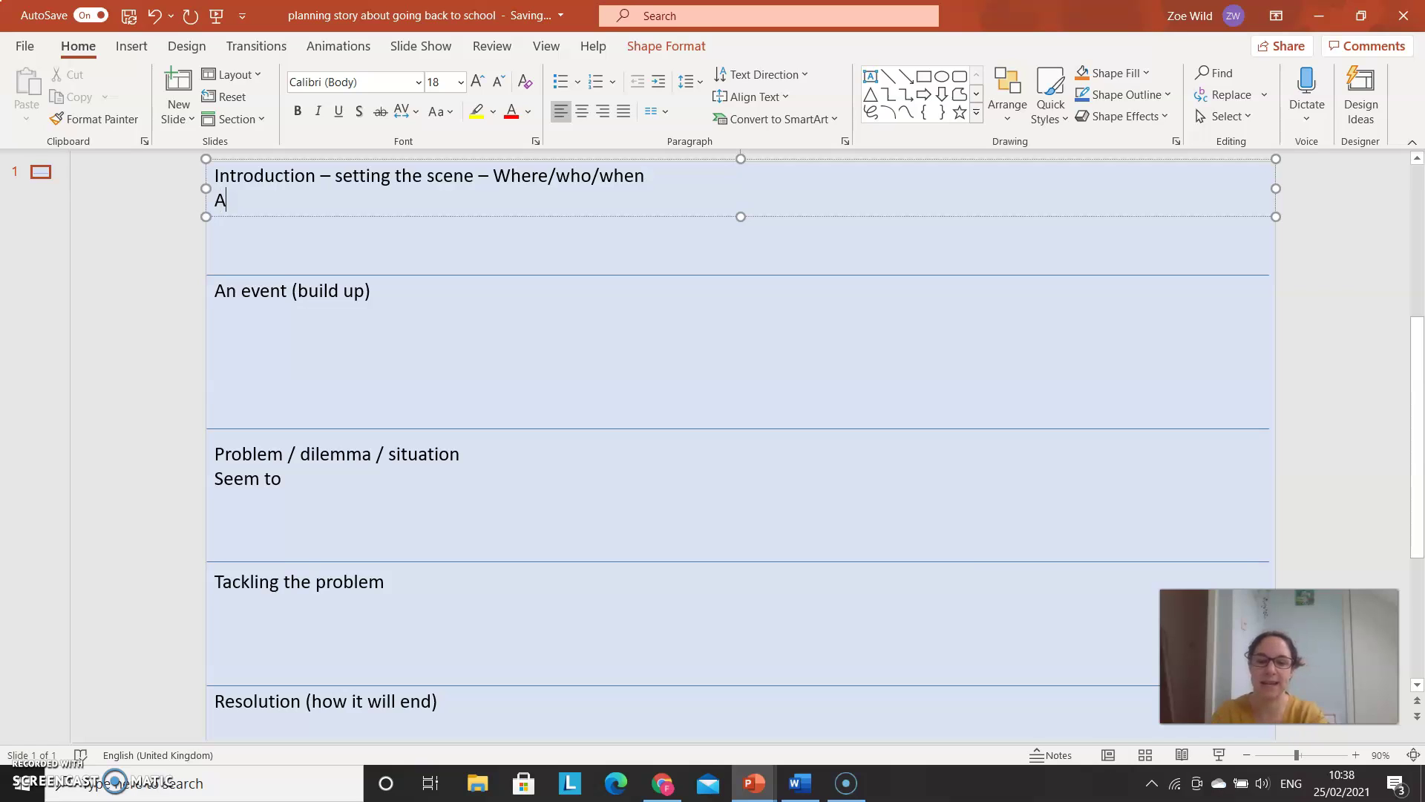
type("lex ")
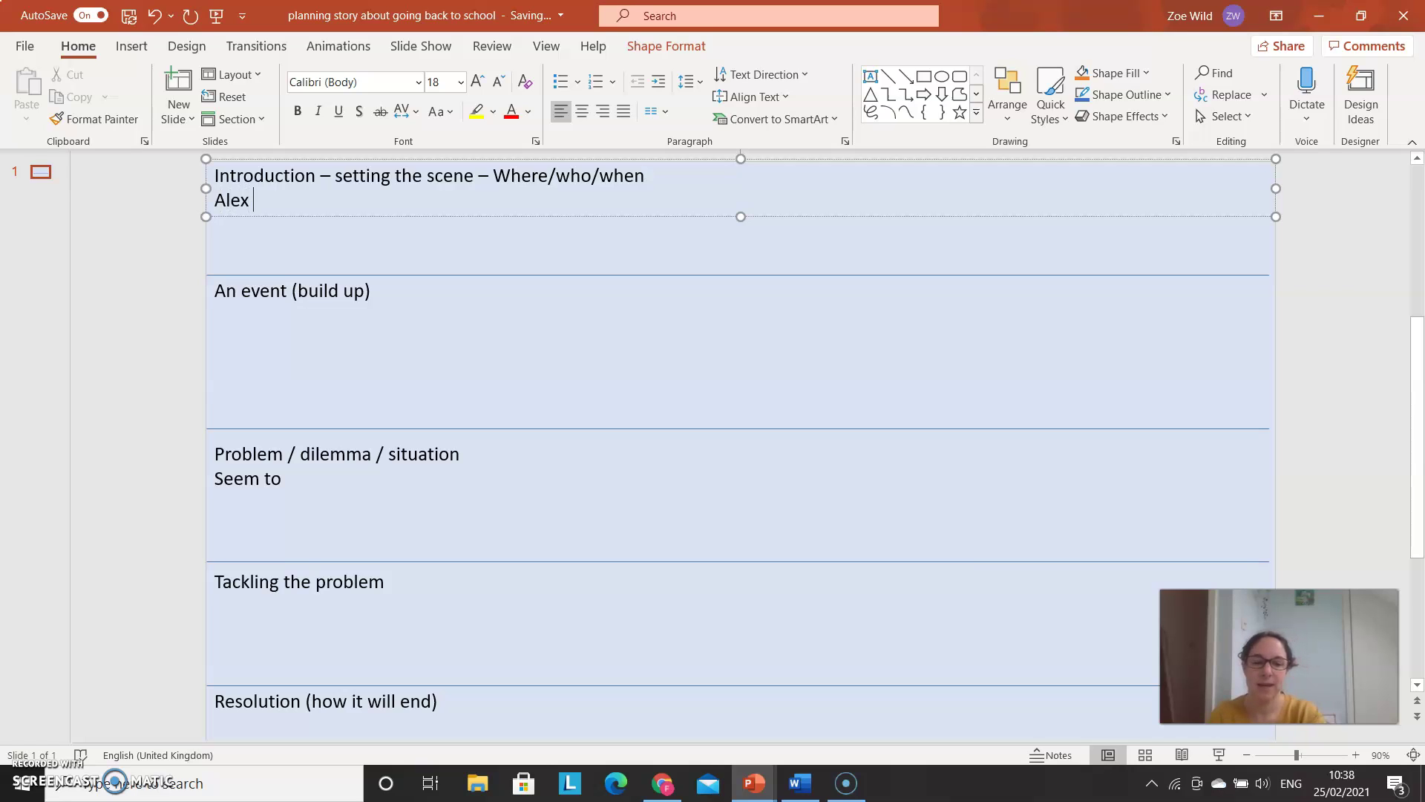
type("-")
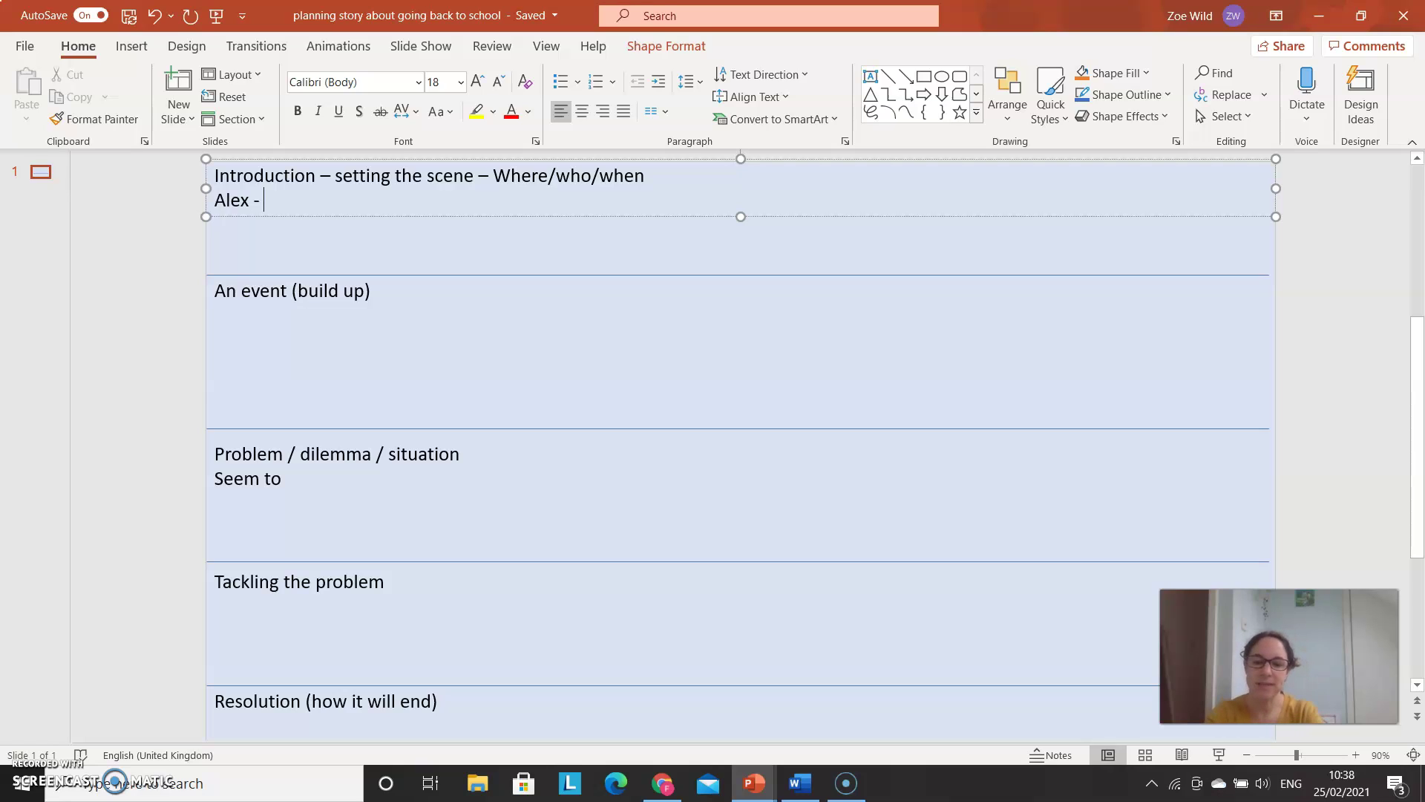
Step: Continue the Alex line with 'alarm - eyes stuck shut, blurry vision, yawn, stretch', fixing the typo
type("arm")
key("BackSpace")
key("BackSpace")
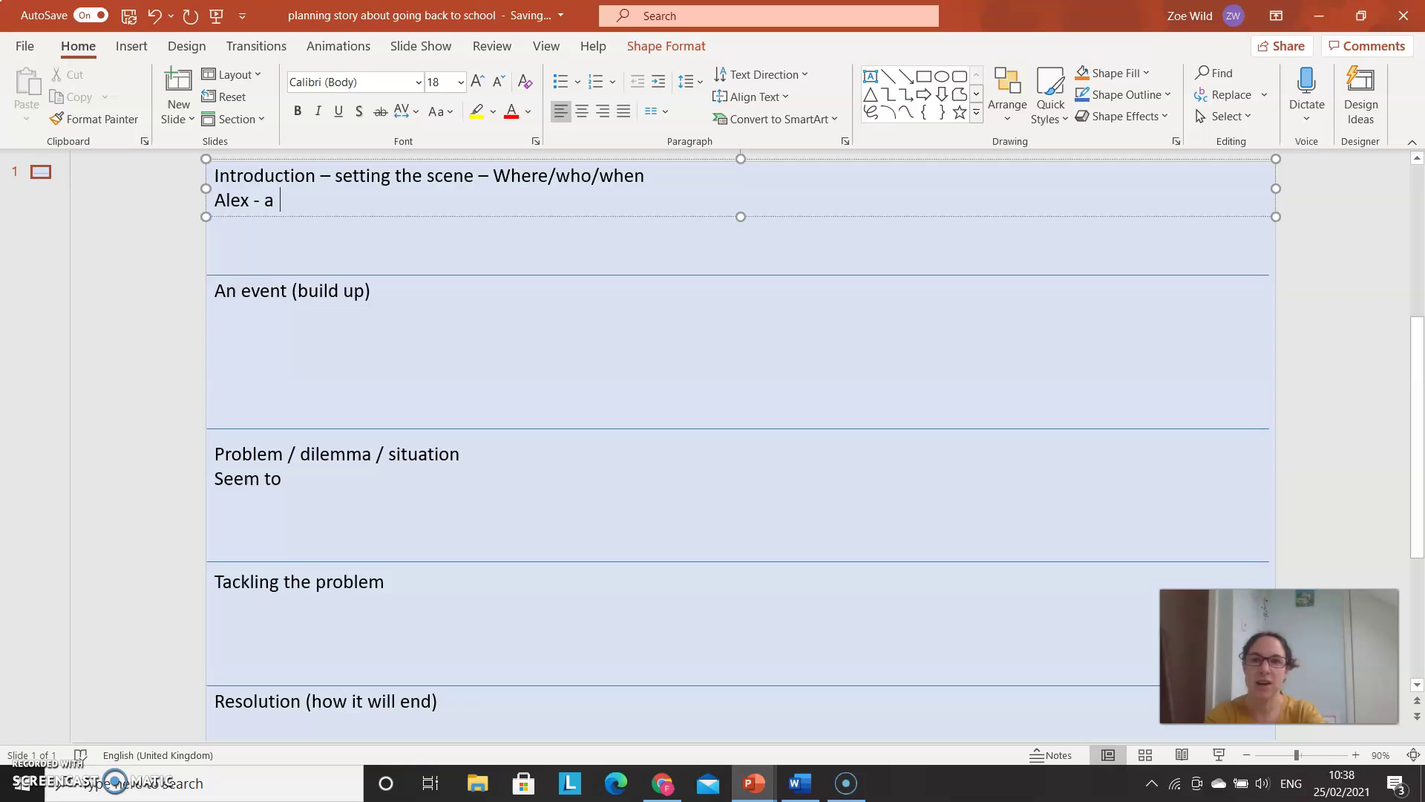
type("larm")
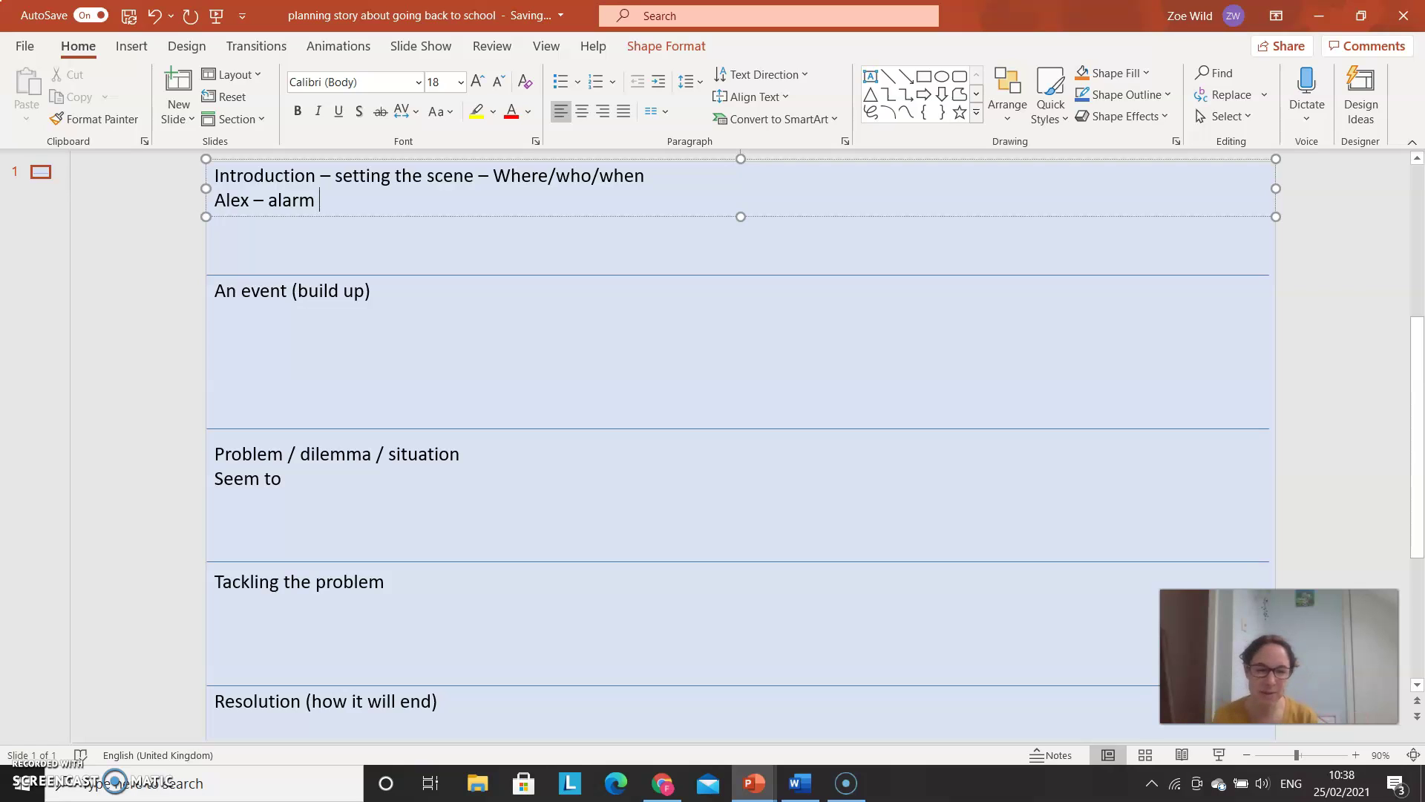
type("-")
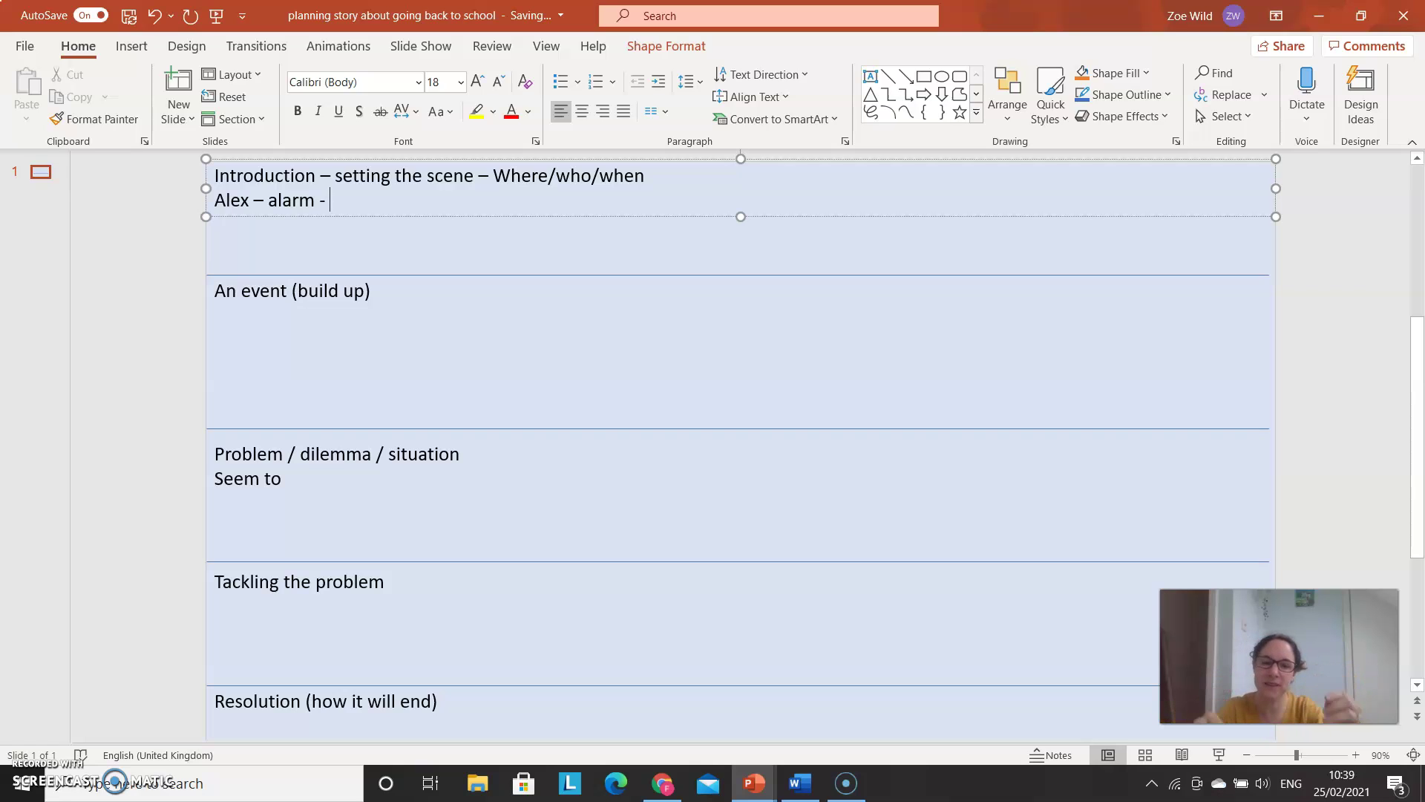
type("eyes stuck")
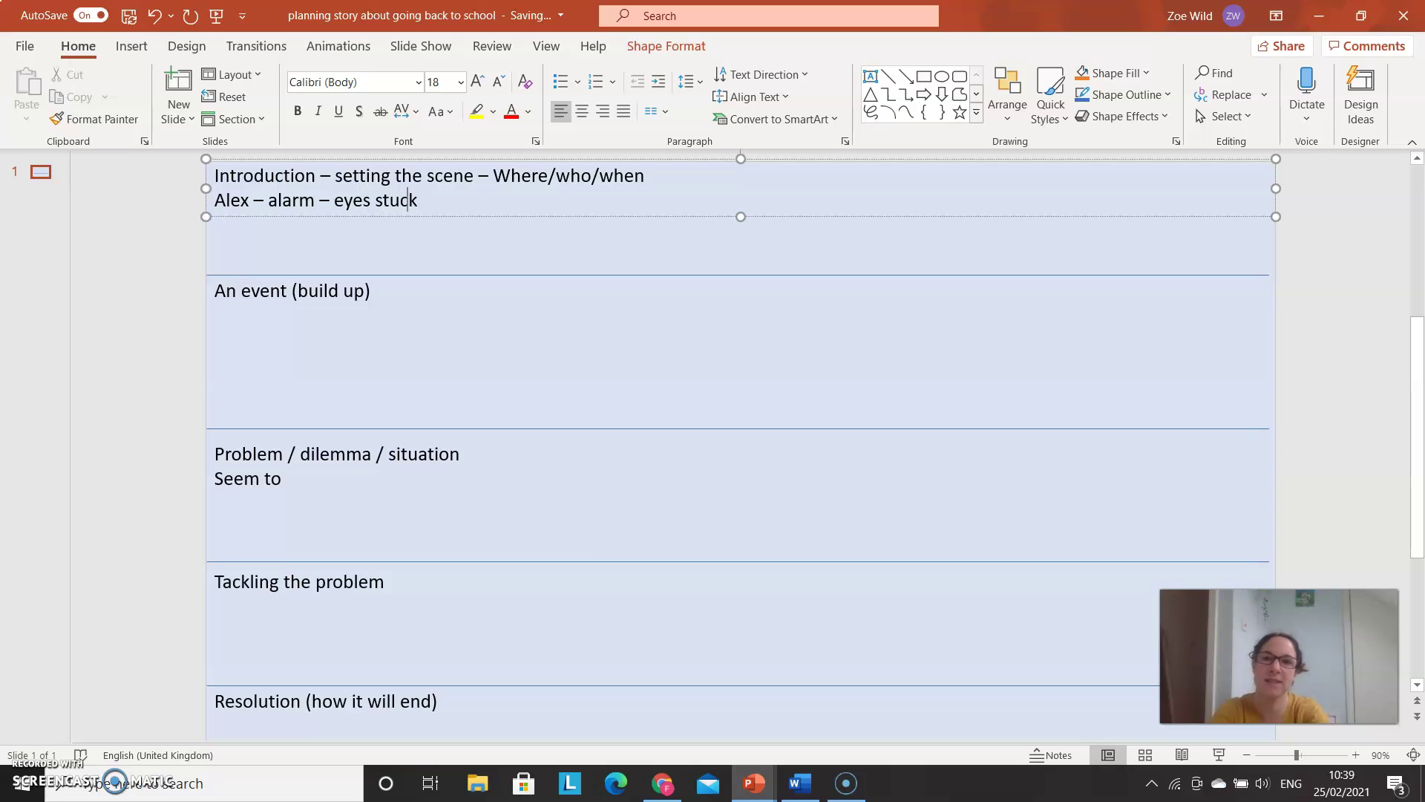
type(" shut, ")
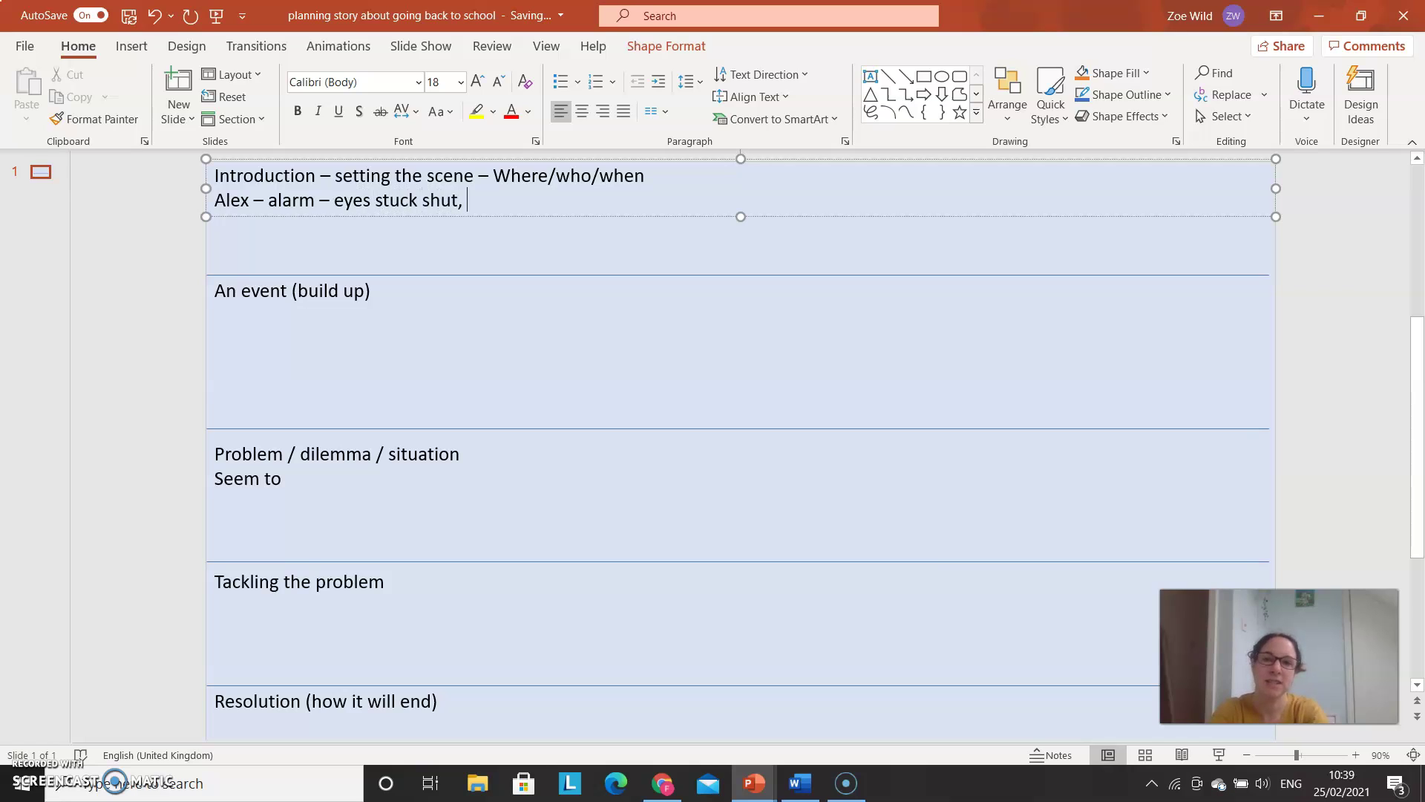
type("blurry vision")
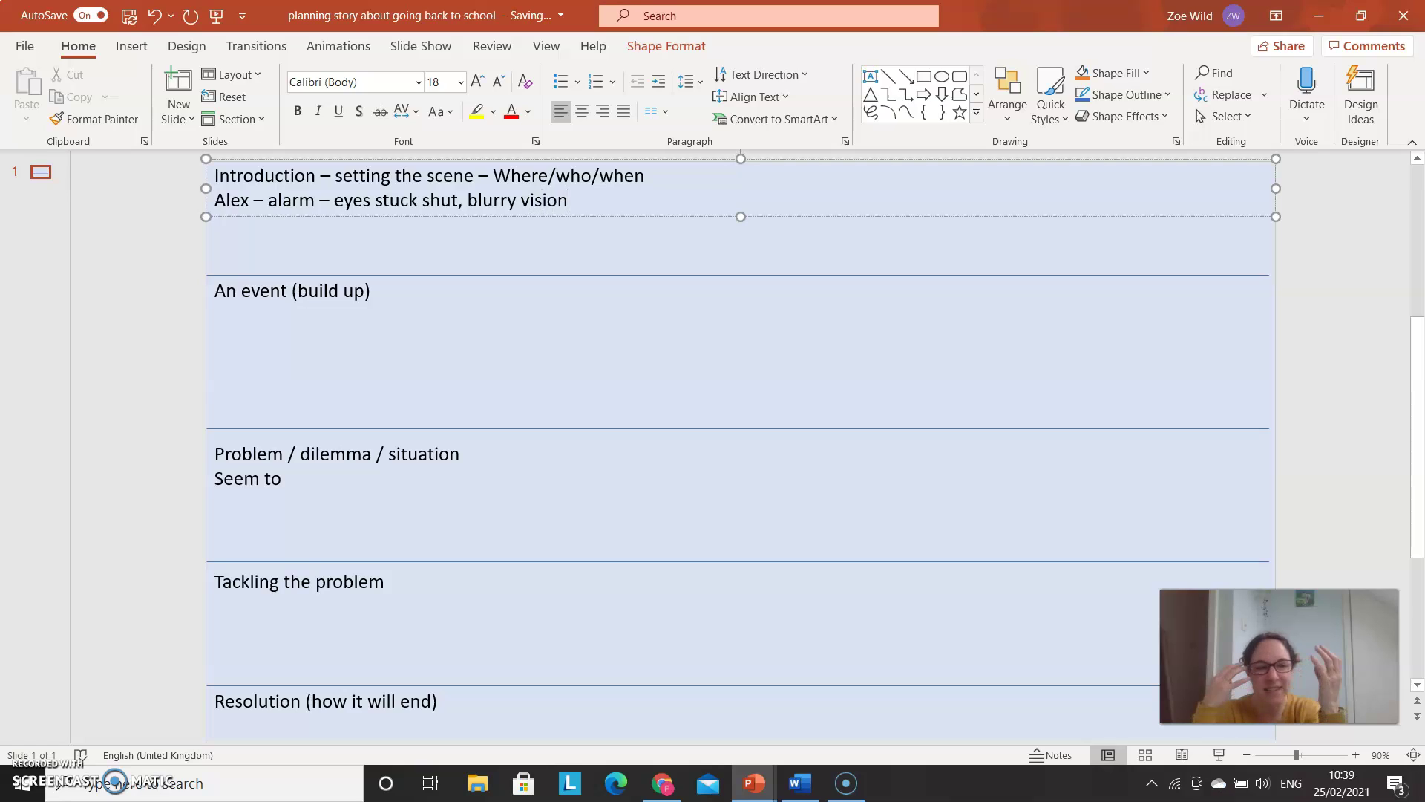
type(", yawn")
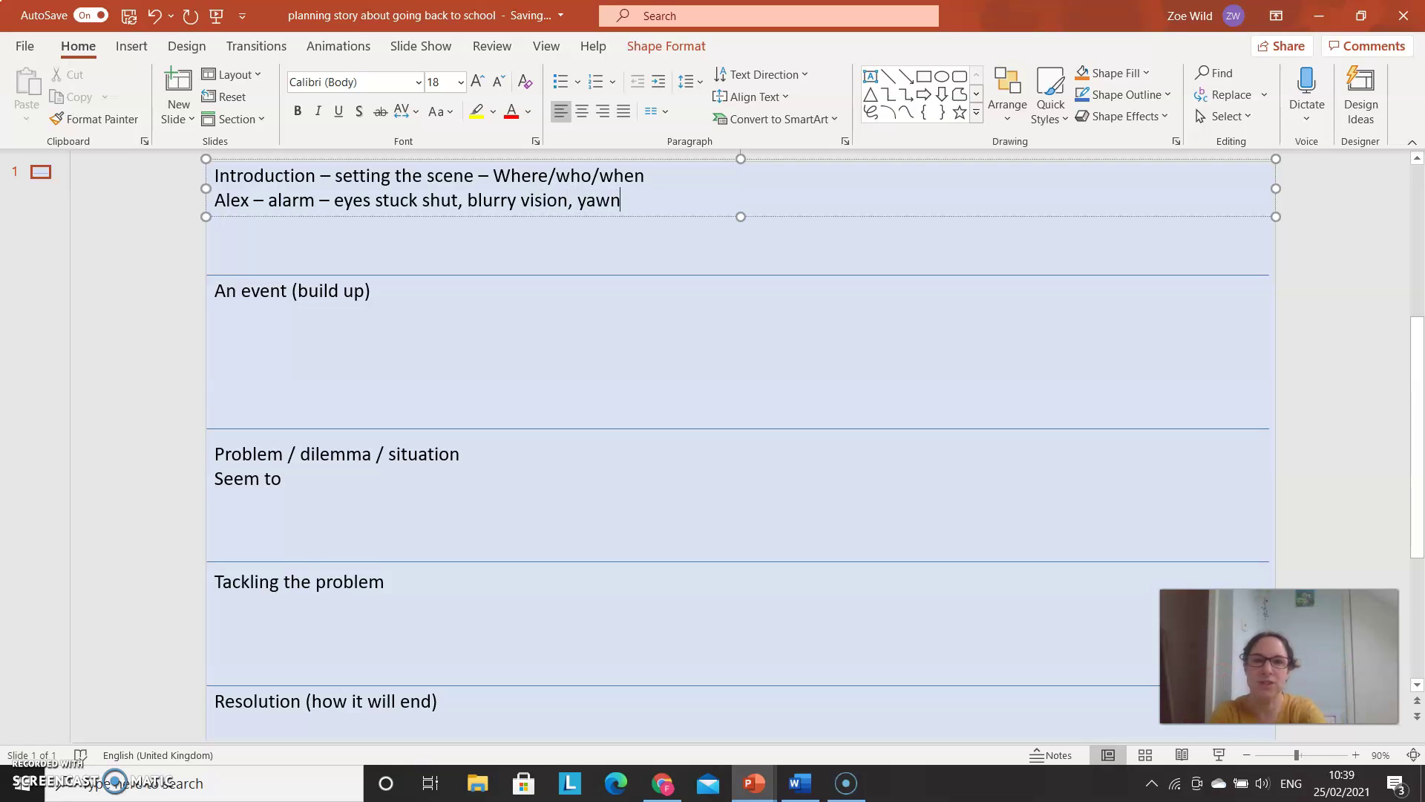
type(", stre")
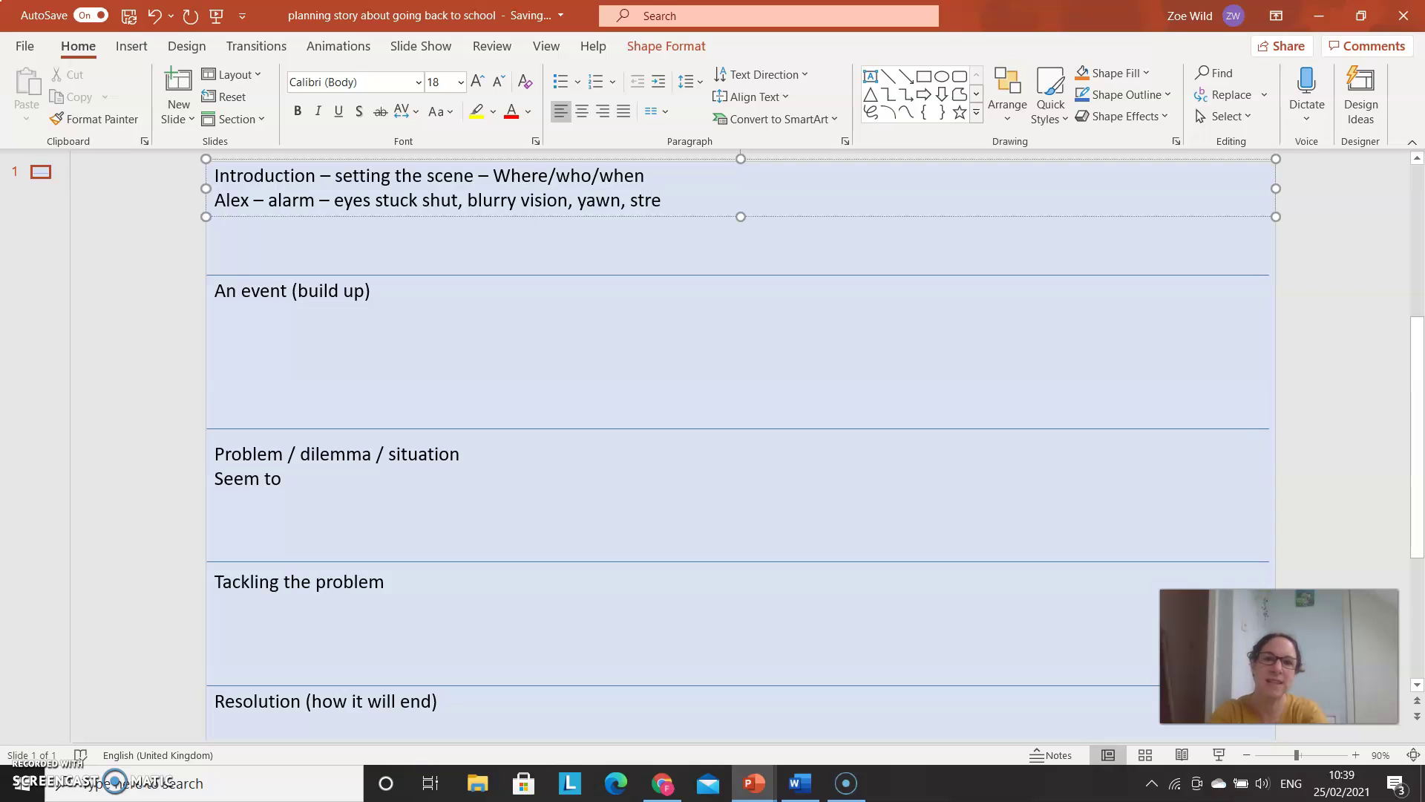
type("tch")
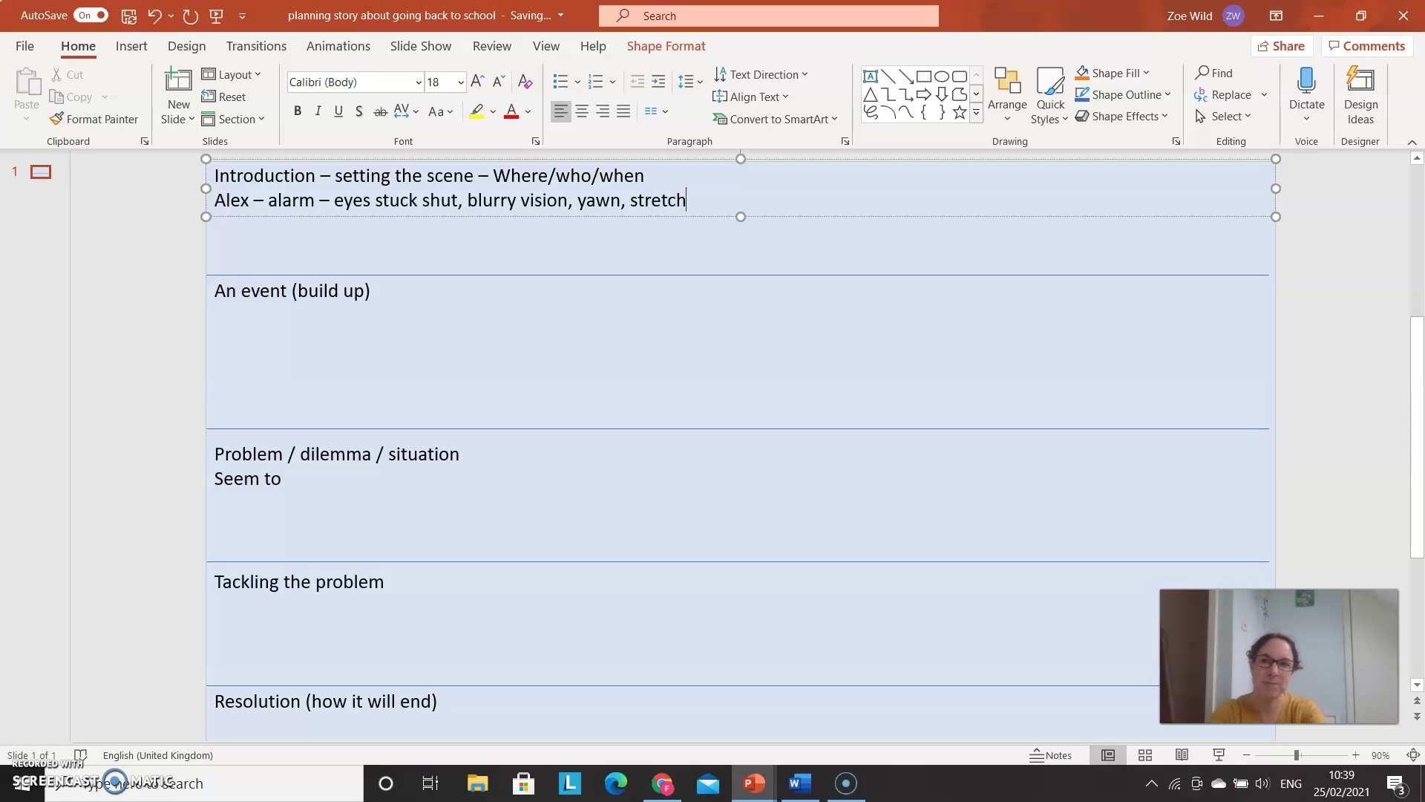
Step: Break the Introduction line after 'Alex' so the alarm notes move to the next line
left_click(254, 205)
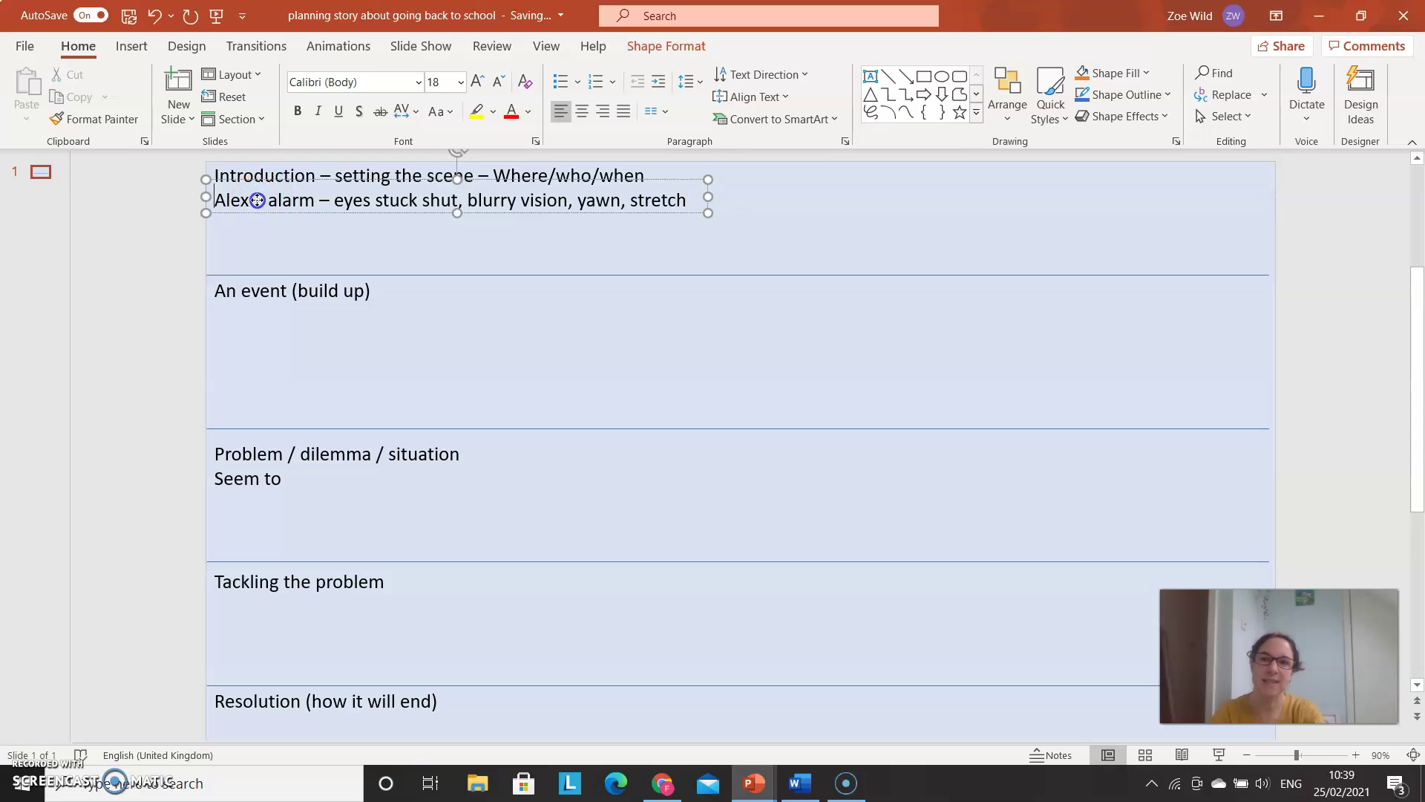
left_click(240, 199)
left_click(260, 240)
left_click(237, 201)
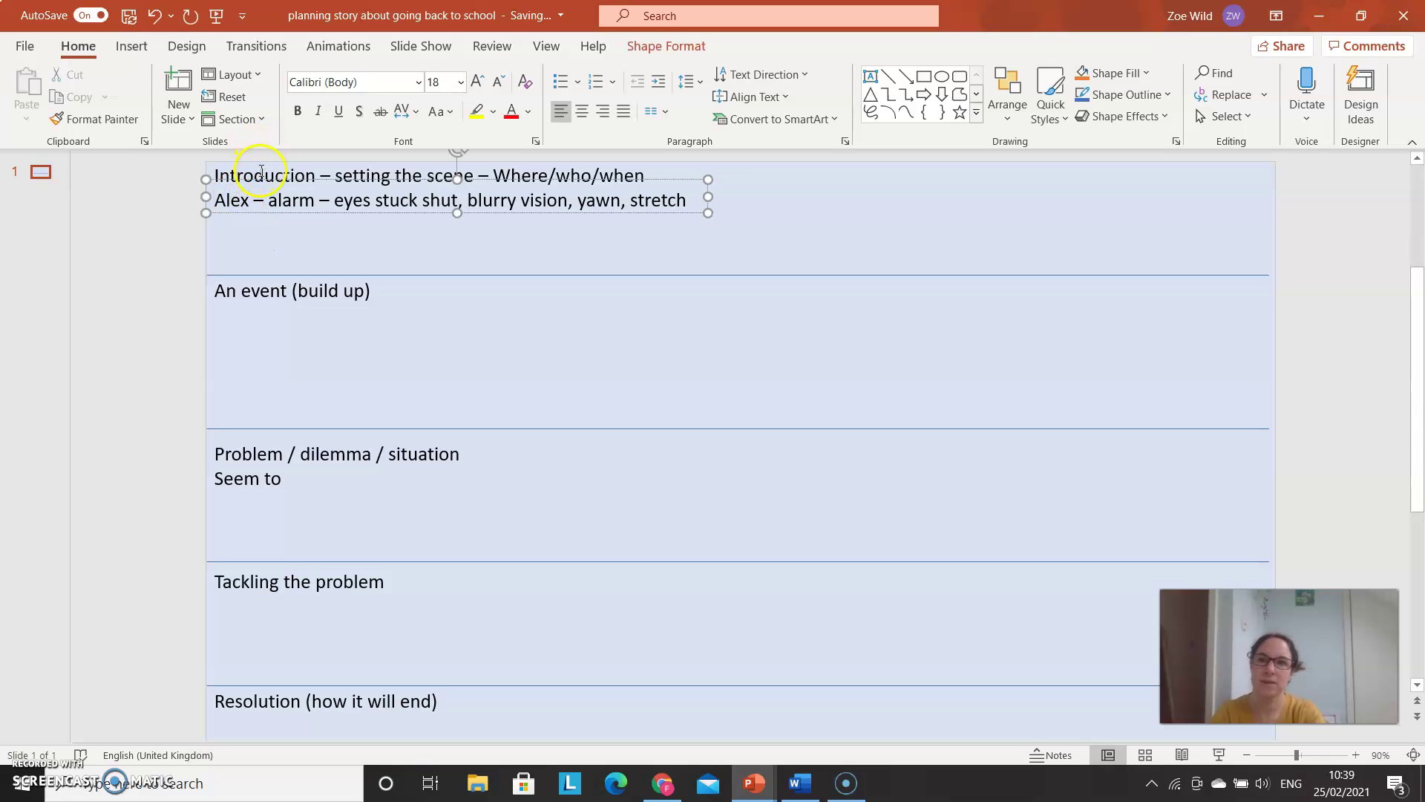
left_click(254, 168)
left_click(260, 174)
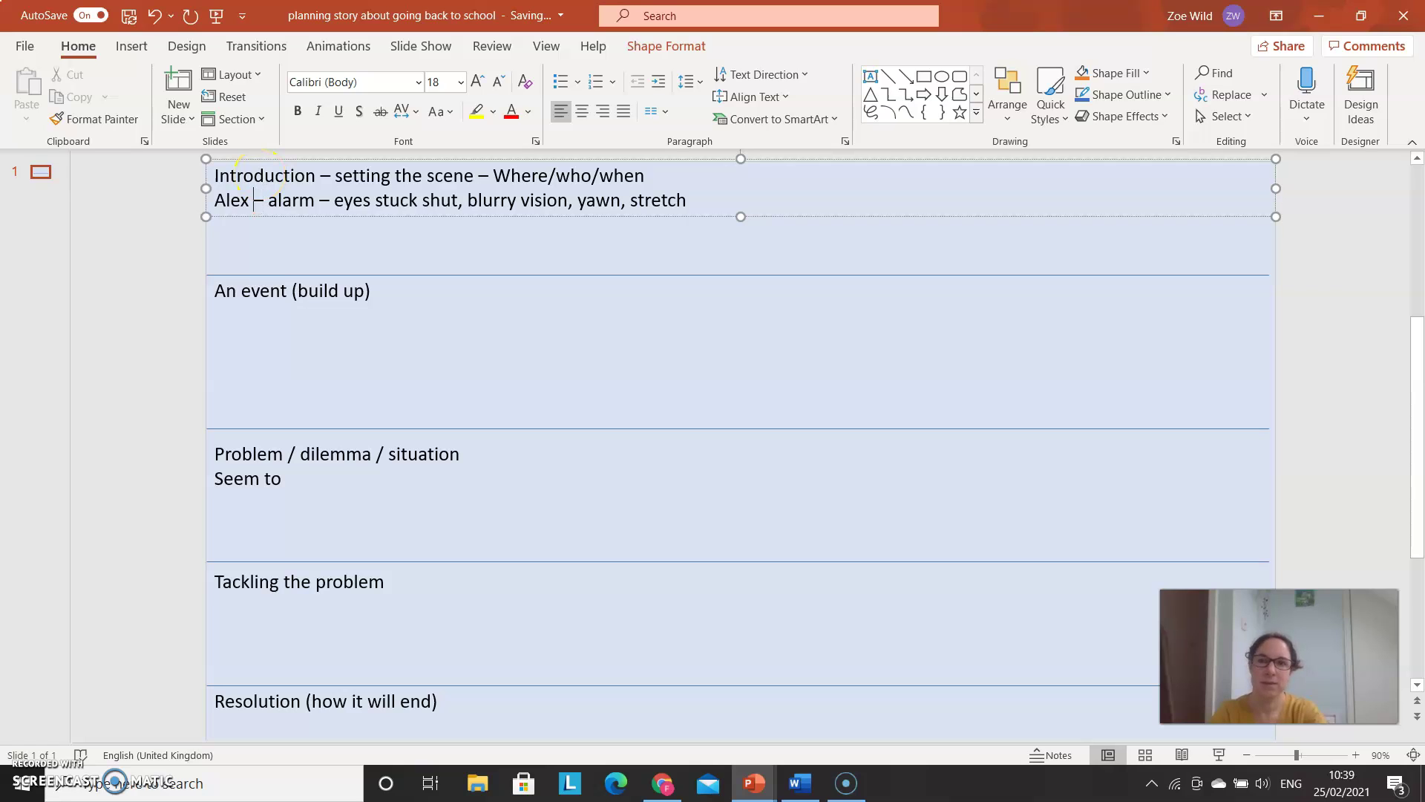
key("Return")
left_click(646, 201)
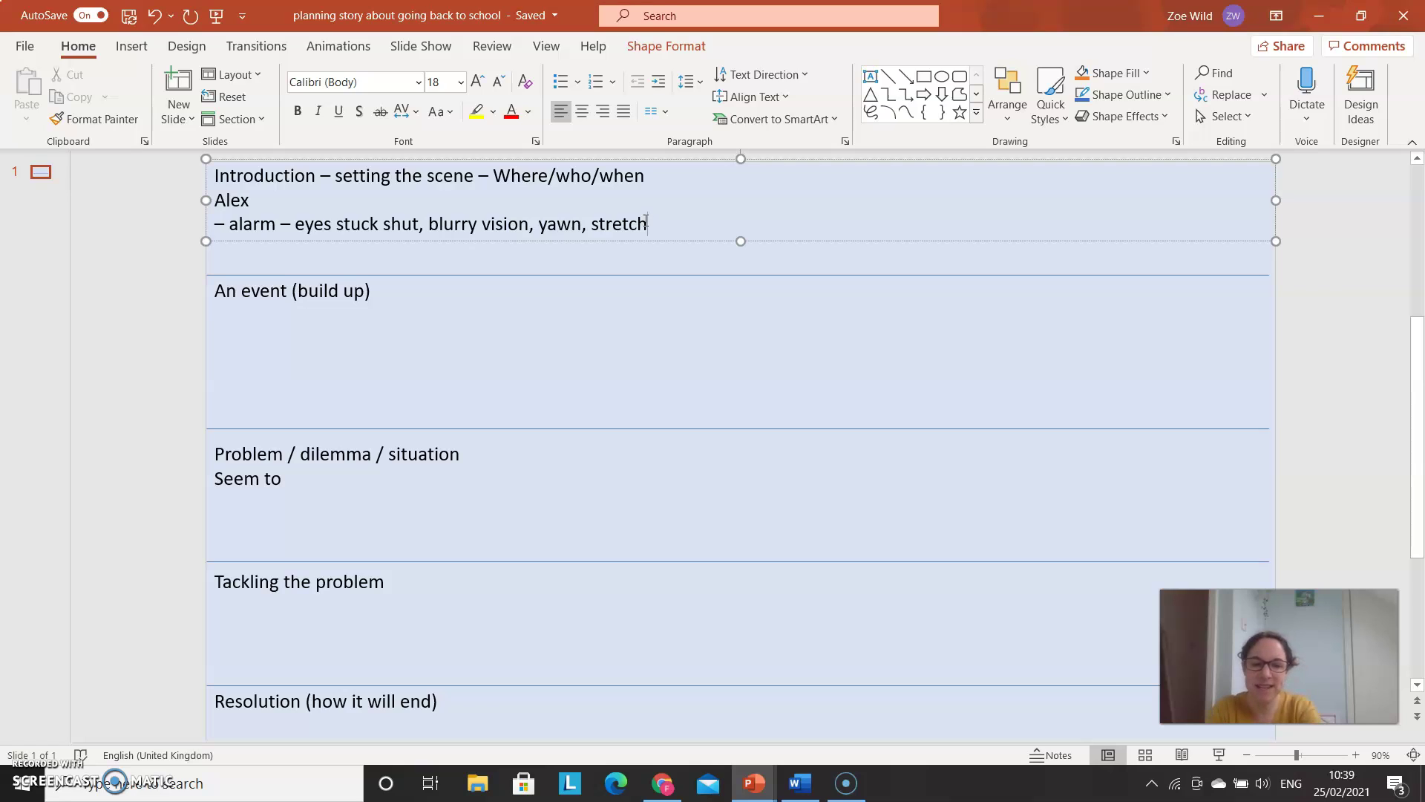
left_click(248, 201)
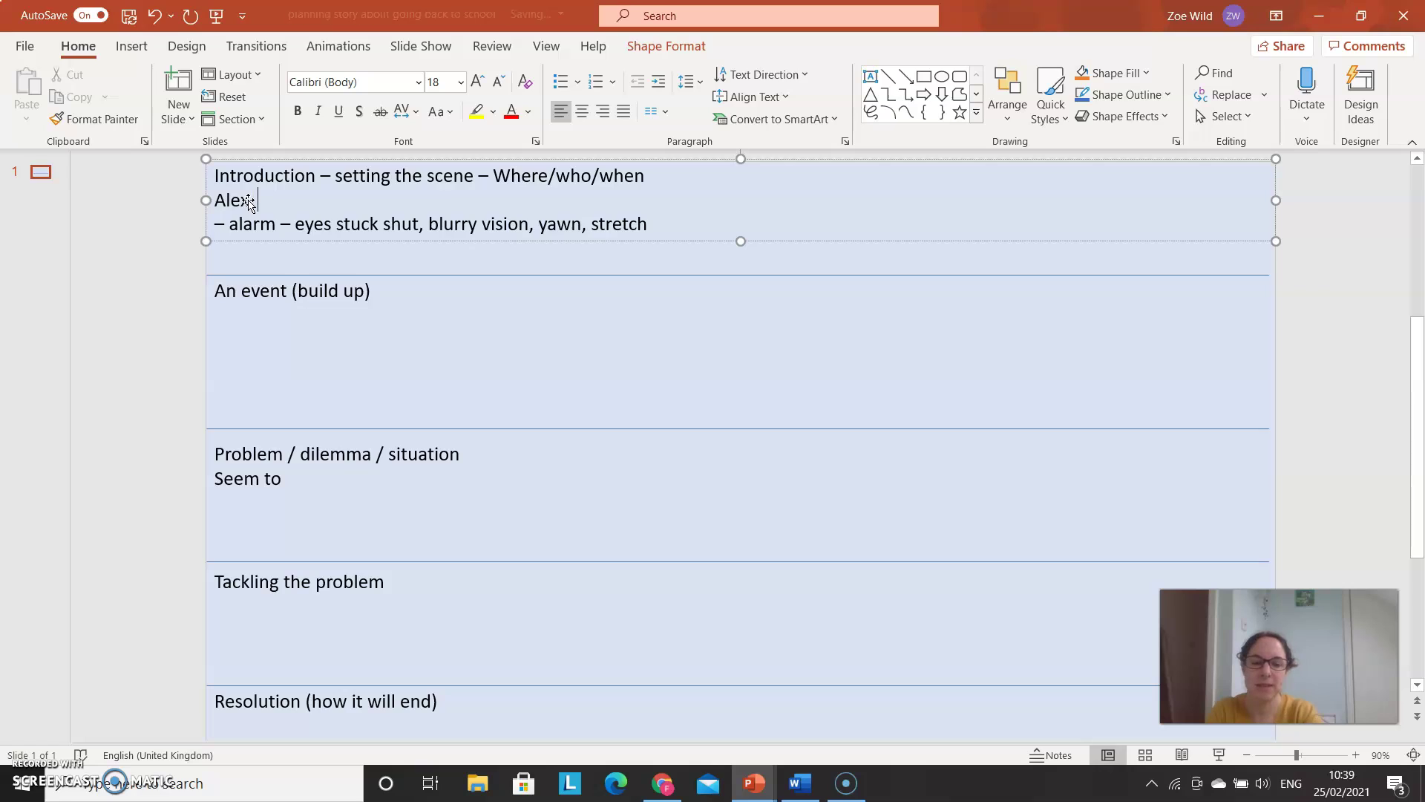
Step: Note on the Alex line that he misses friends, is excited to see them, and likes time travel novels
type("- misses his freinds")
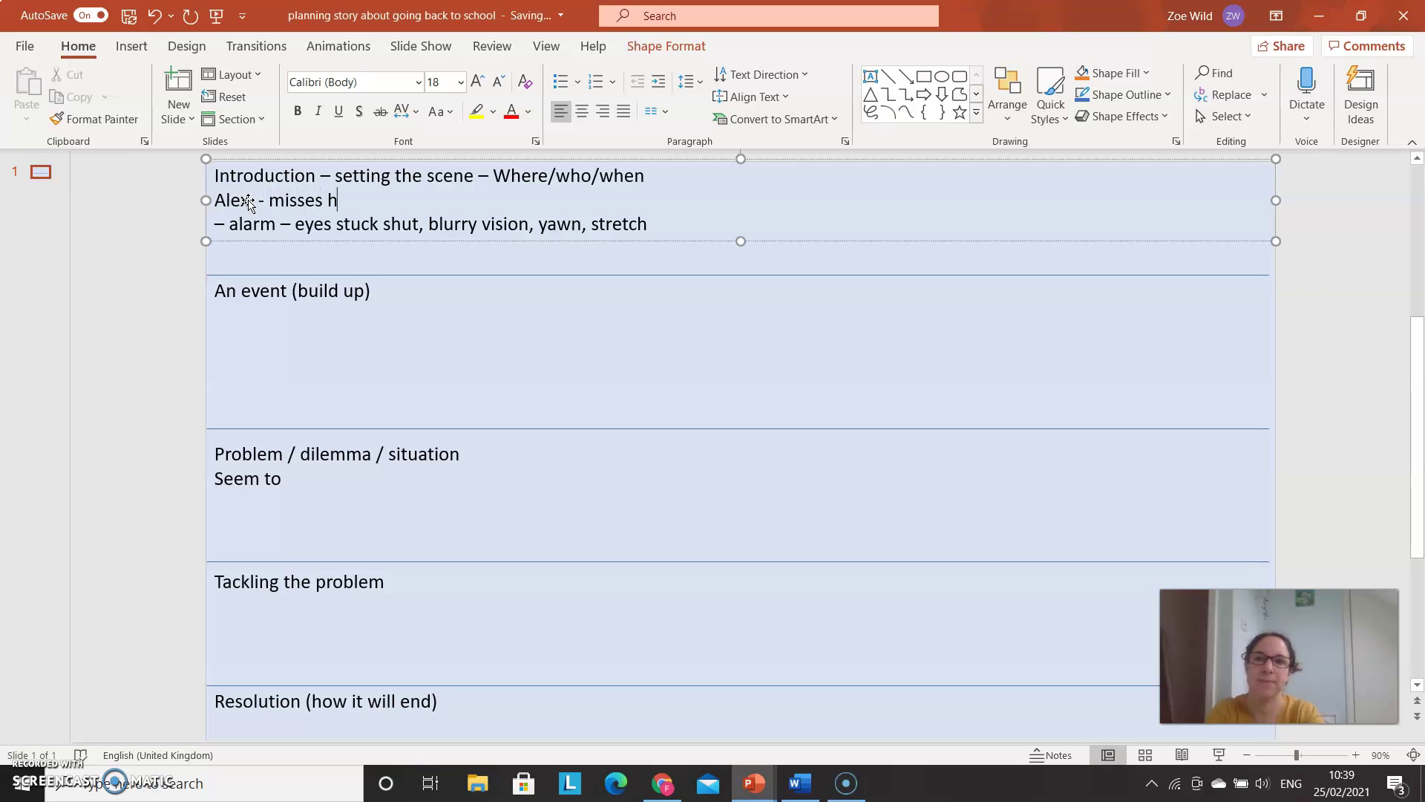
key("BackSpace")
key("BackSpace")
key("BackSpace")
key("BackSpace")
key("BackSpace")
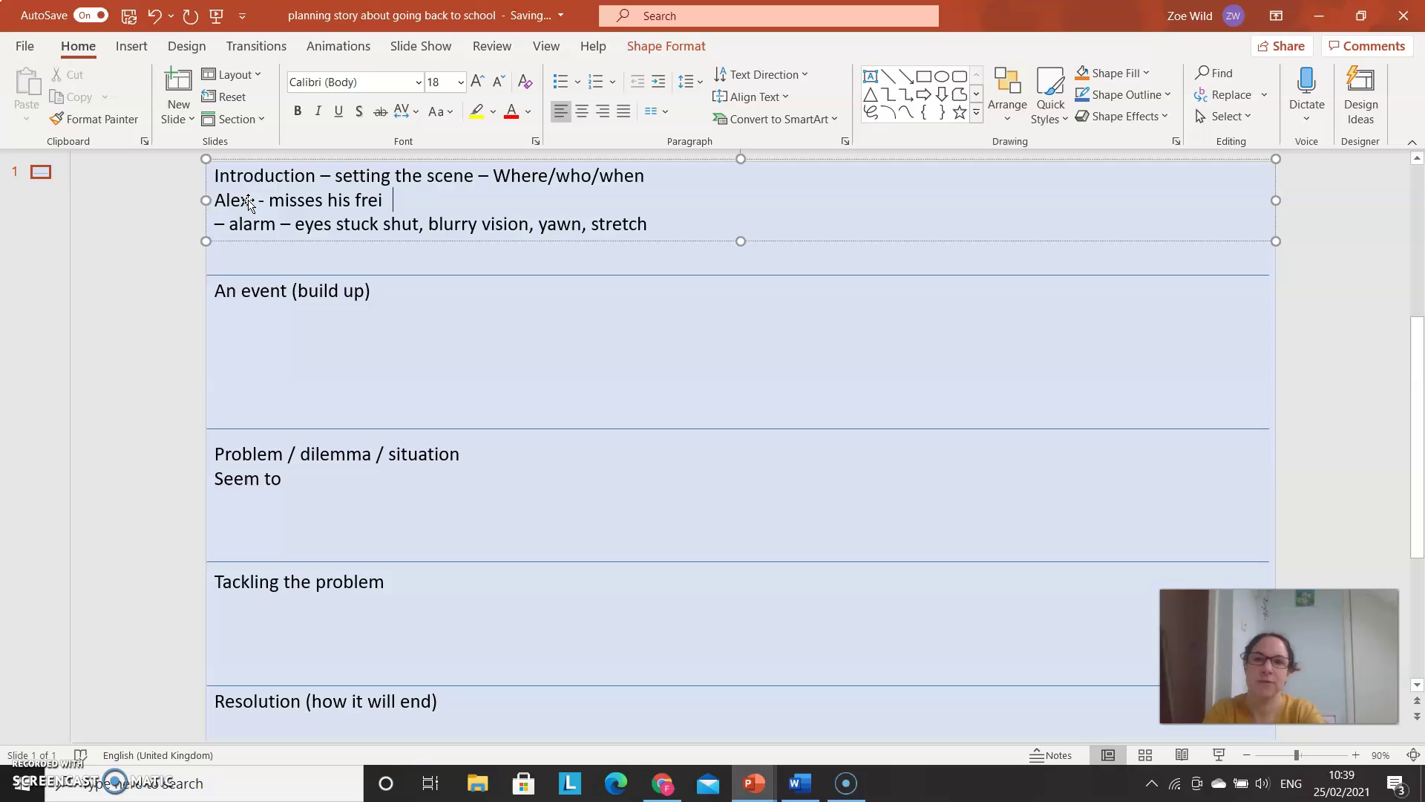
type("eind")
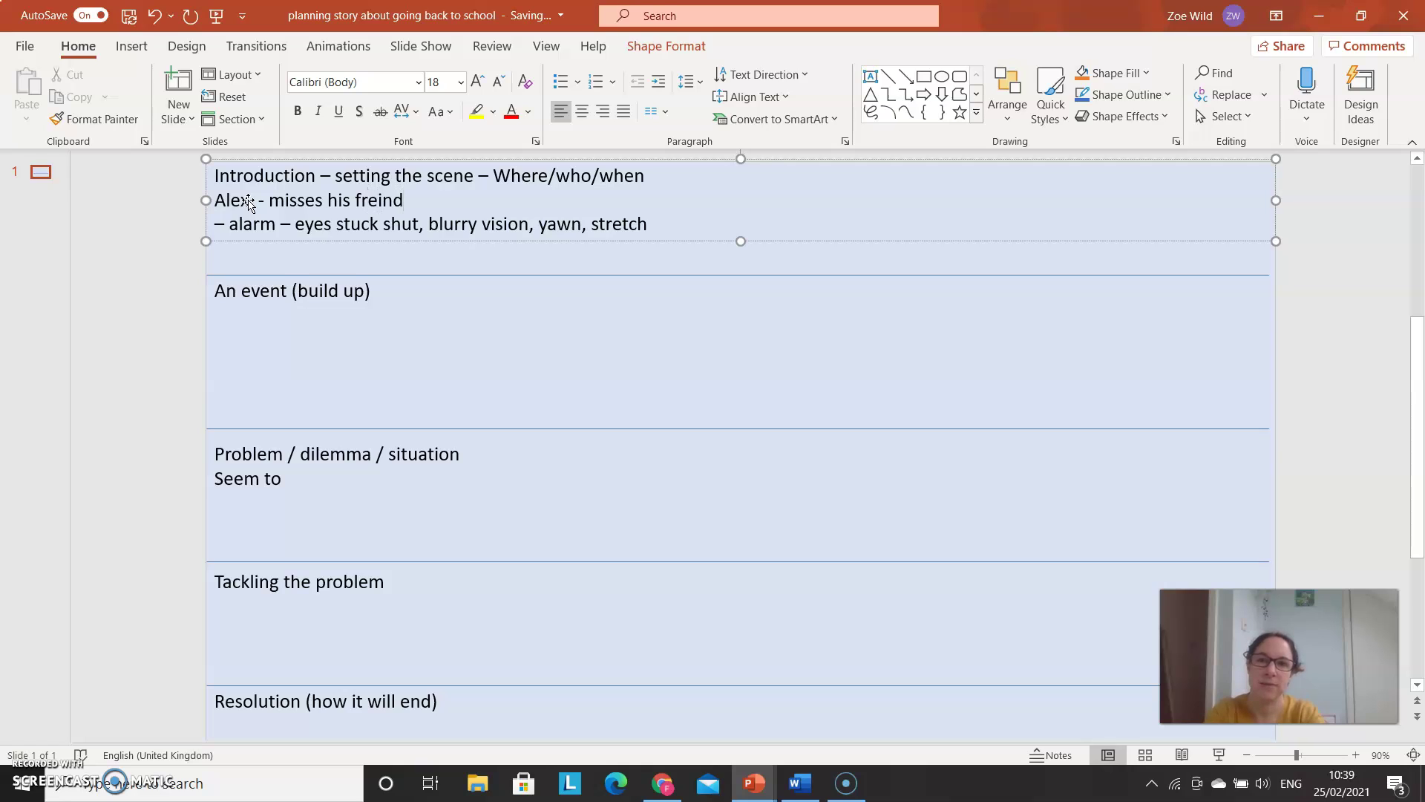
key("BackSpace")
key("BackSpace")
key("BackSpace")
key("BackSpace")
type("ie")
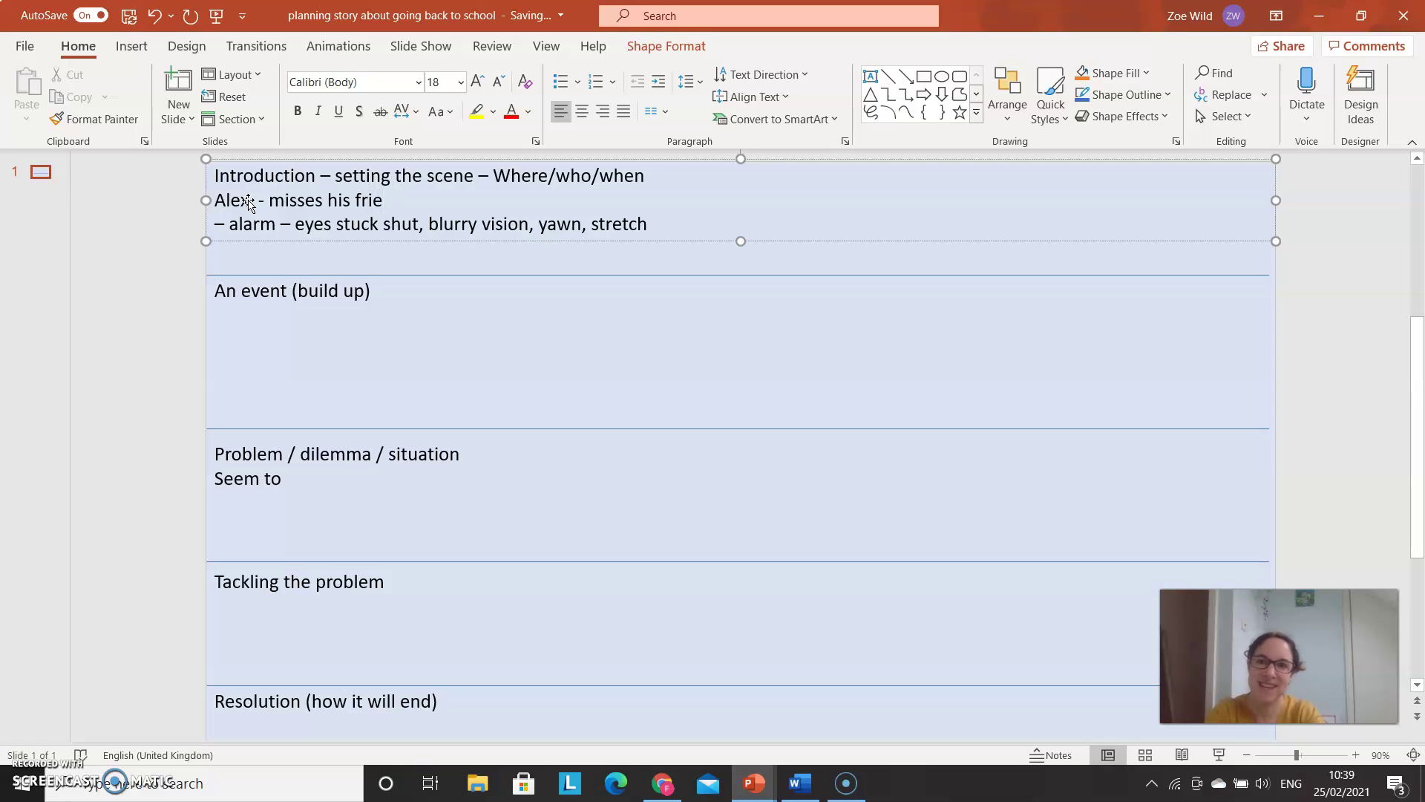
type("nds")
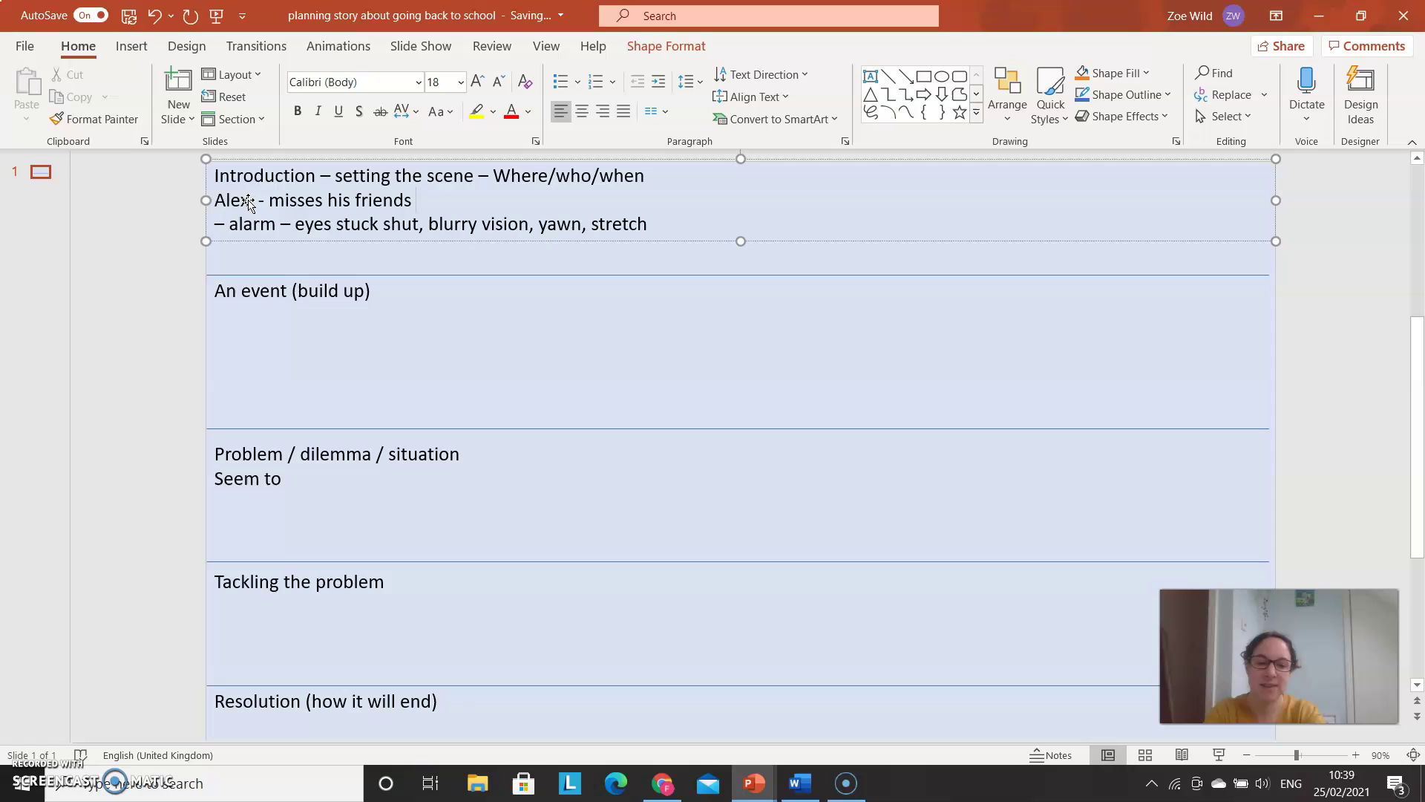
type("- misses his friends – excited ")
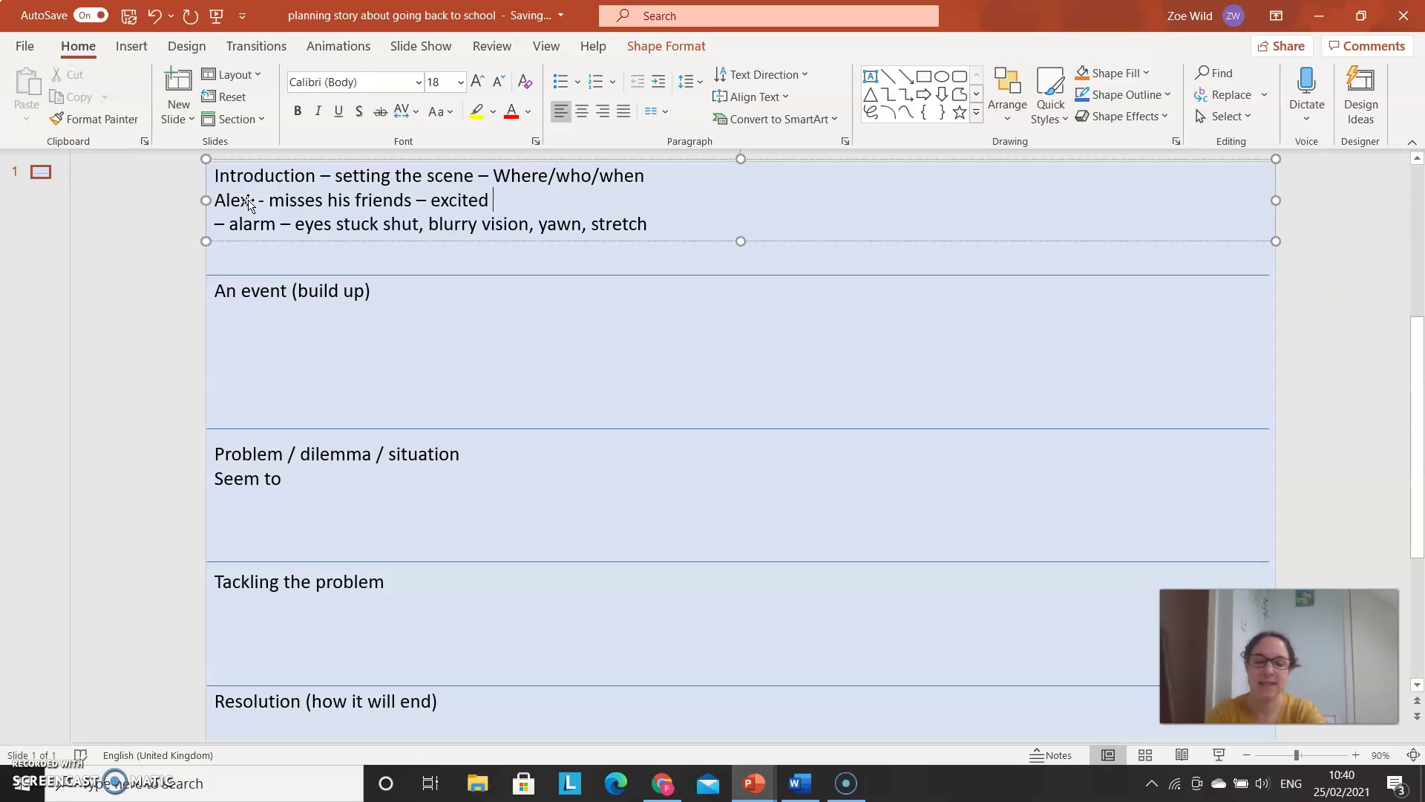
type("to go back to schol")
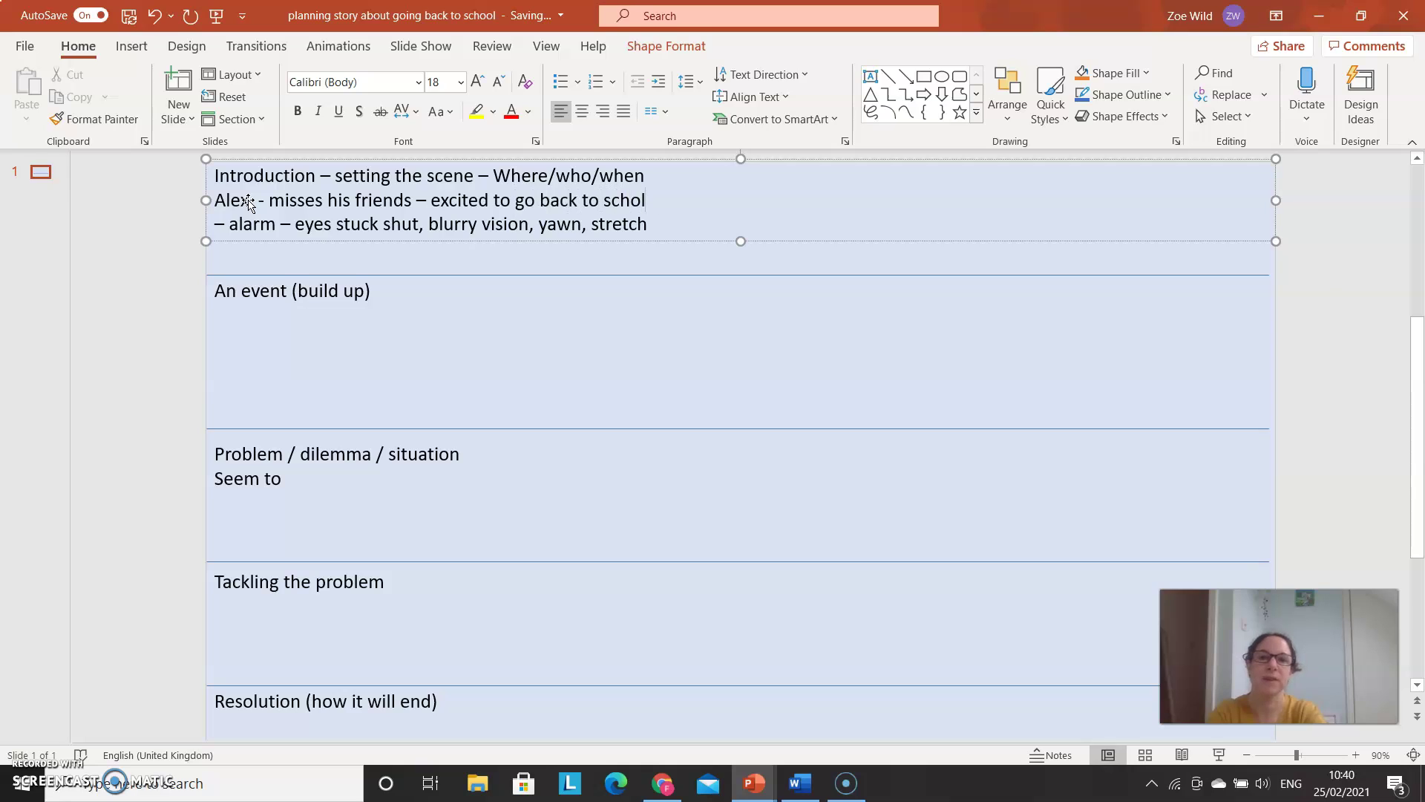
key("BackSpace")
type("ol to see them")
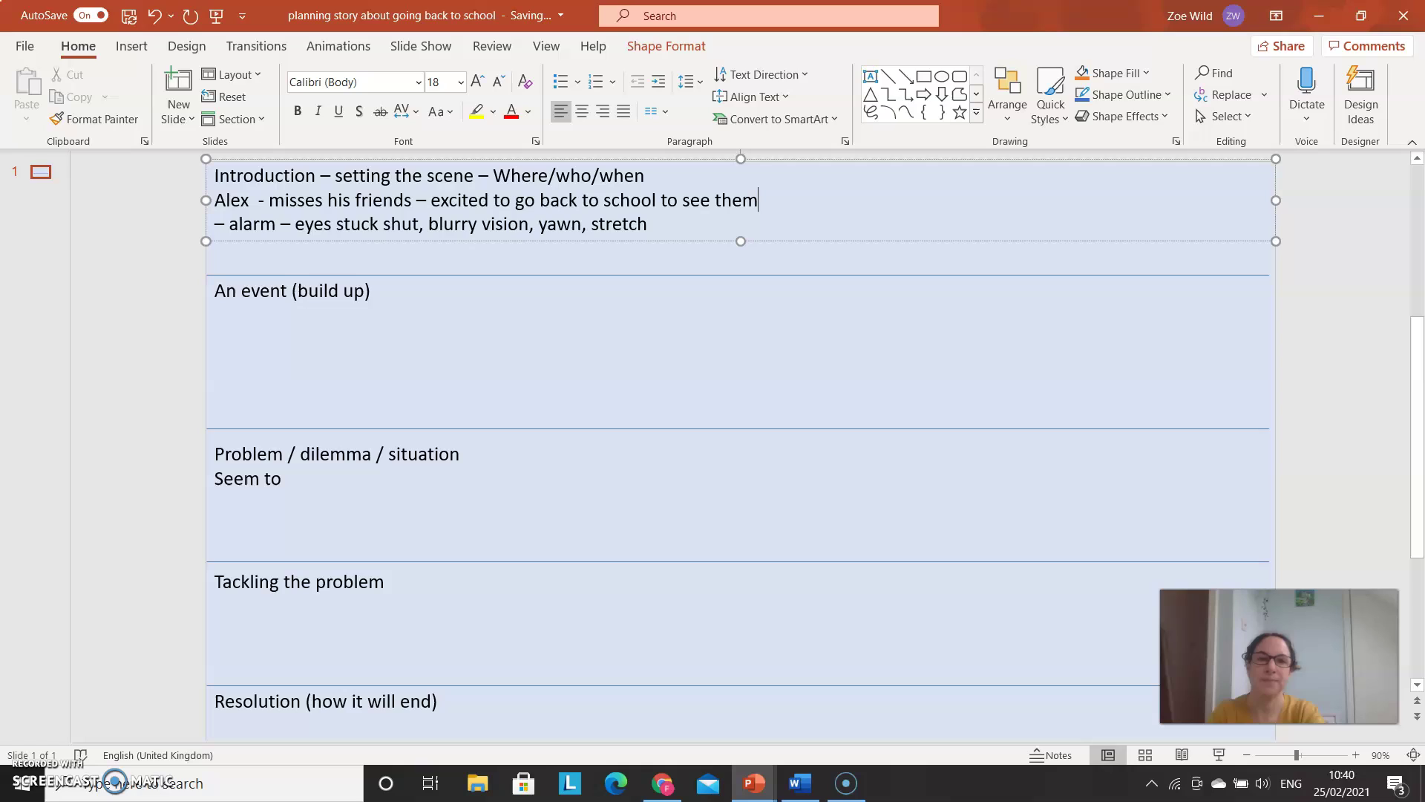
type(".")
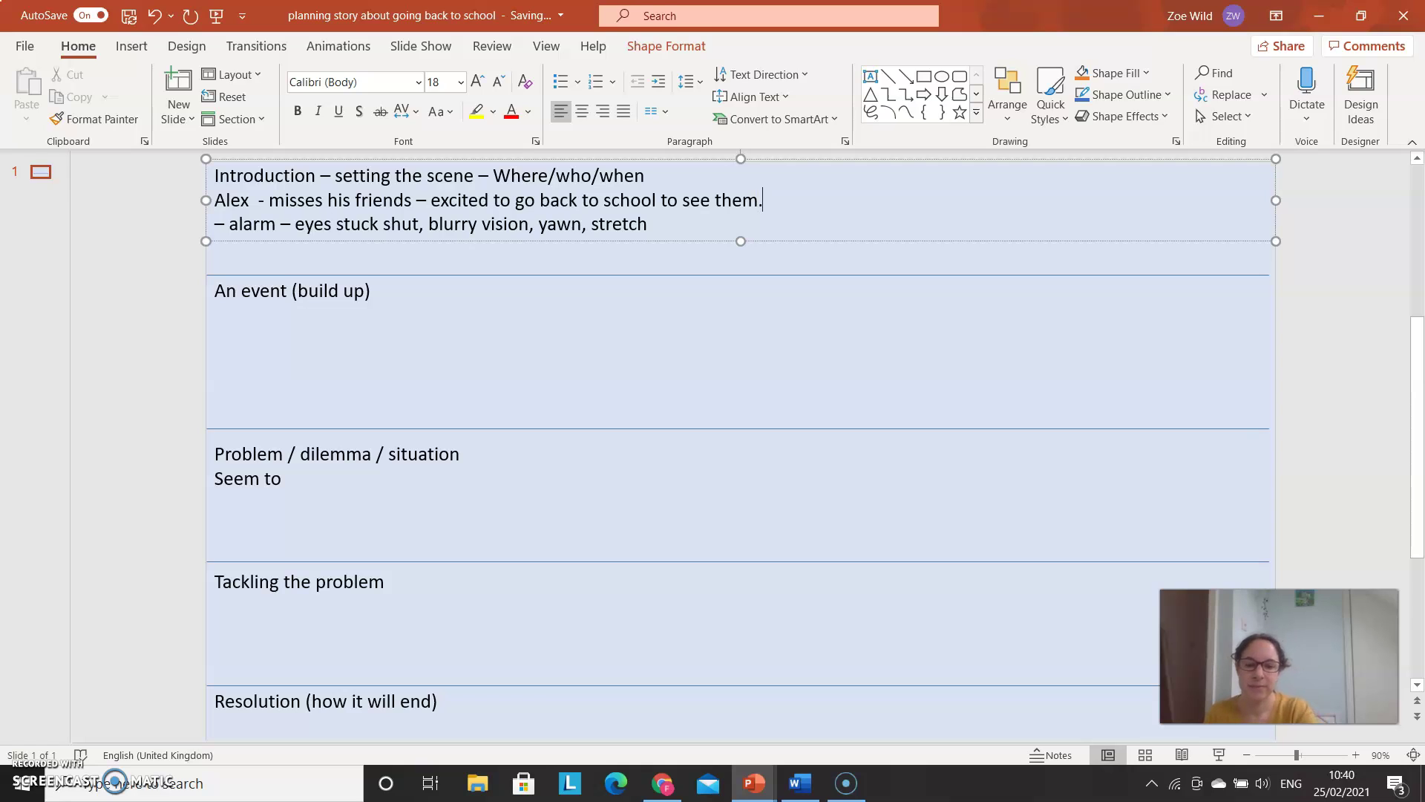
type(" Likes")
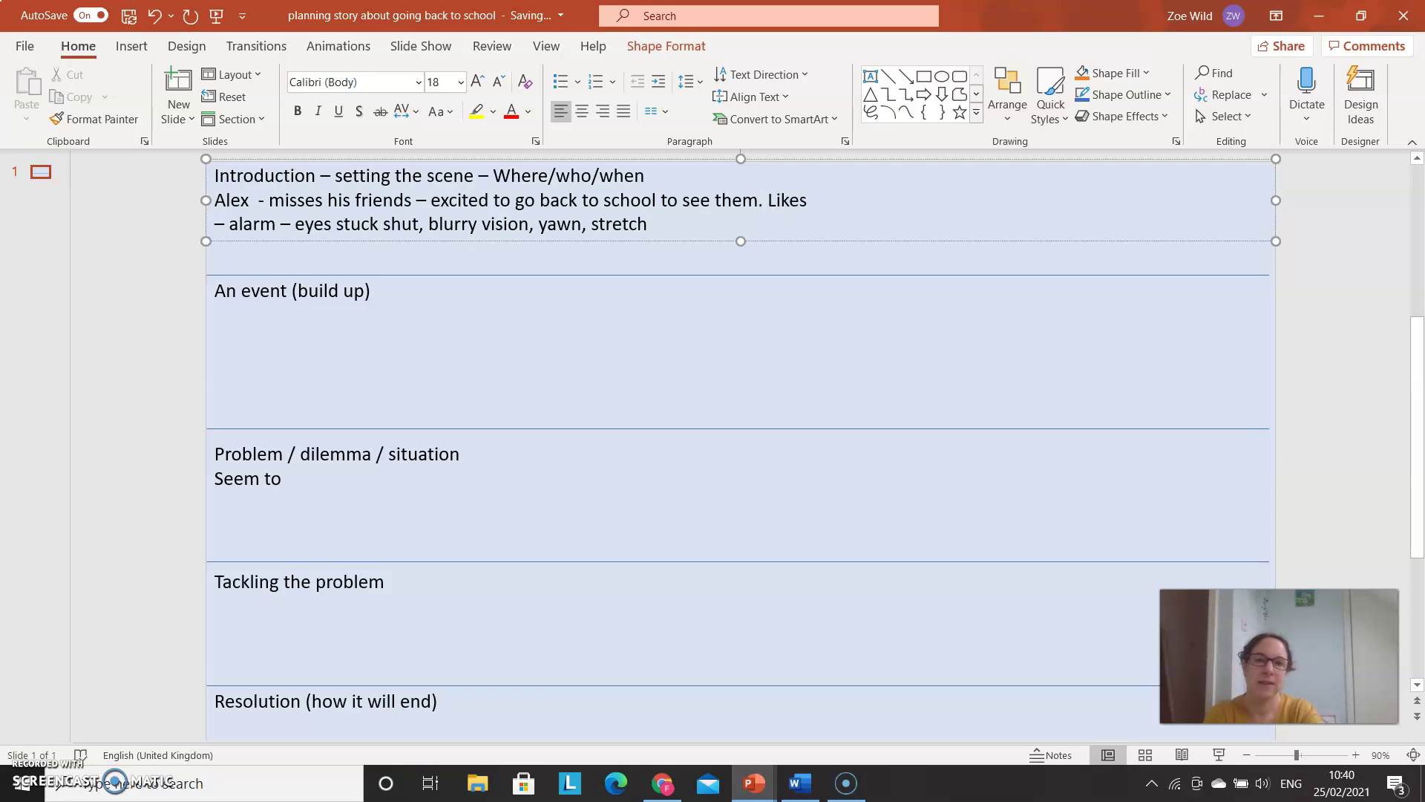
type(" time t")
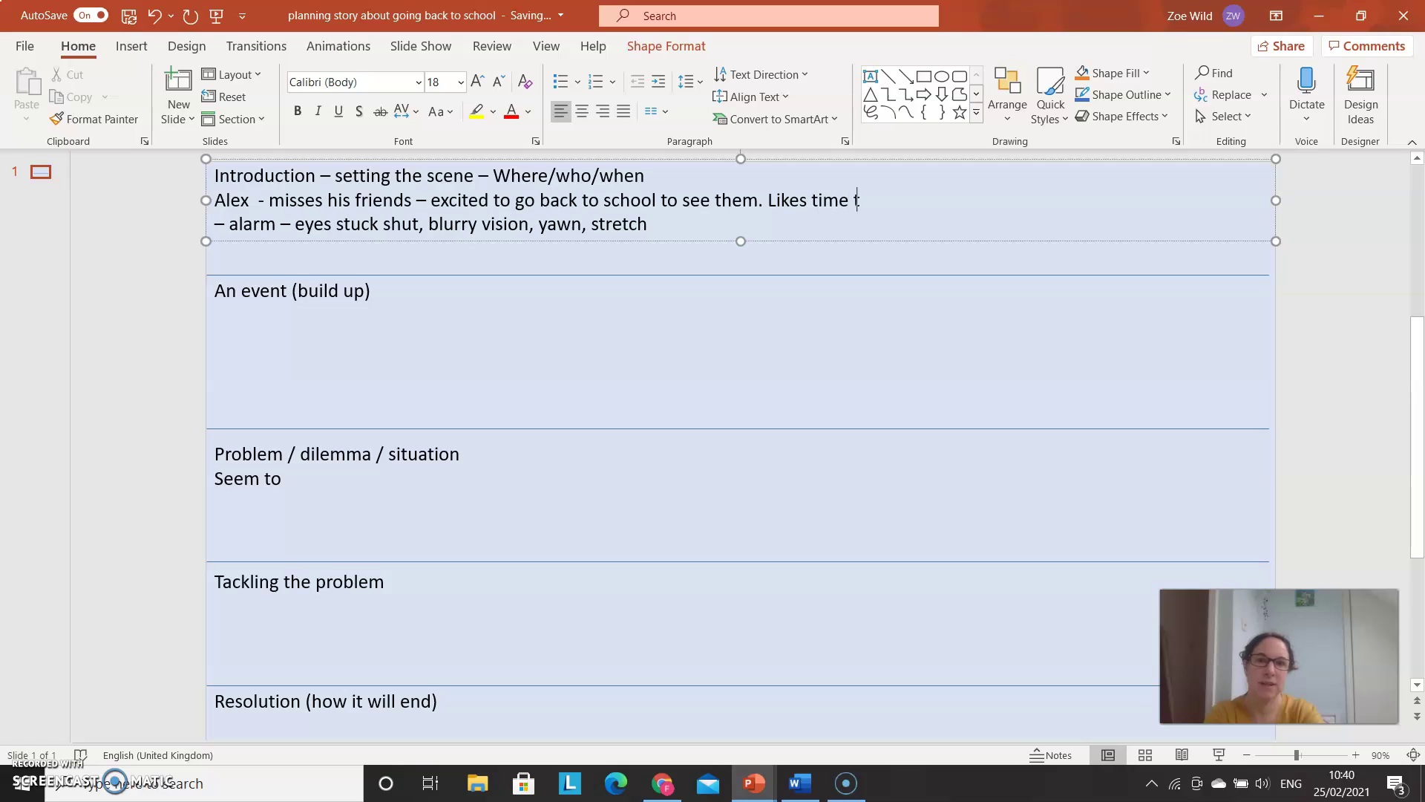
type("ravel novels")
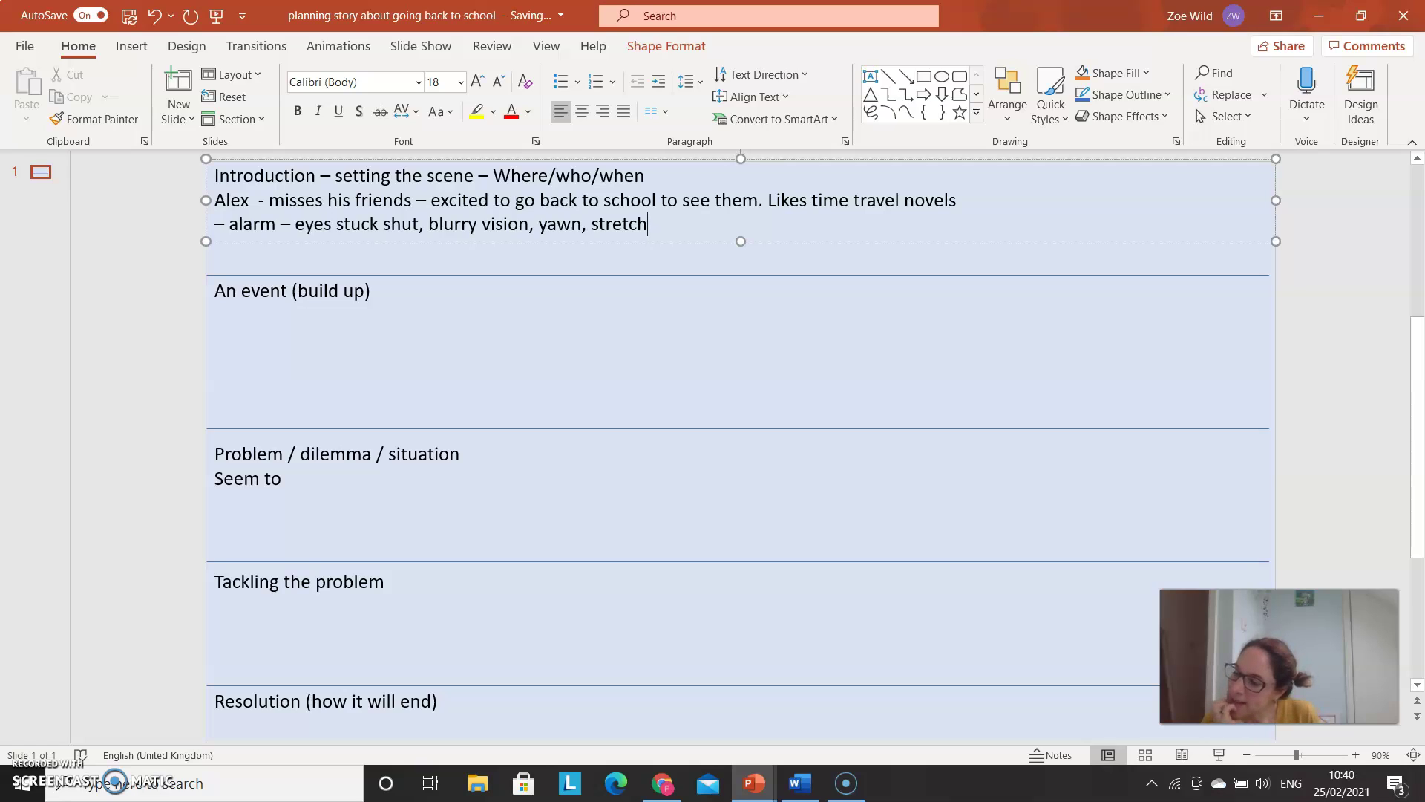
Step: End the alarm line with '- squeezes into uniform, butterflies'
type("- s")
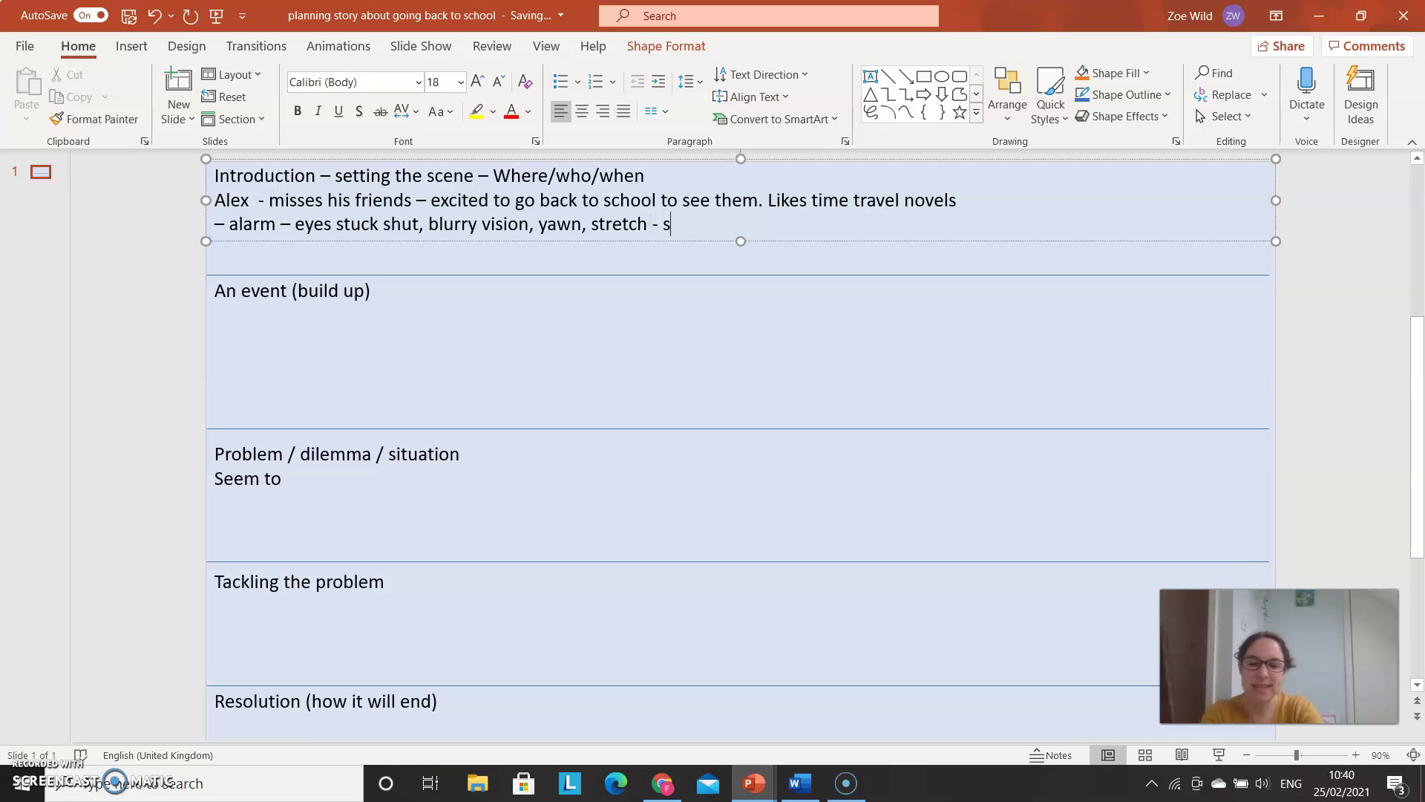
type("queeze")
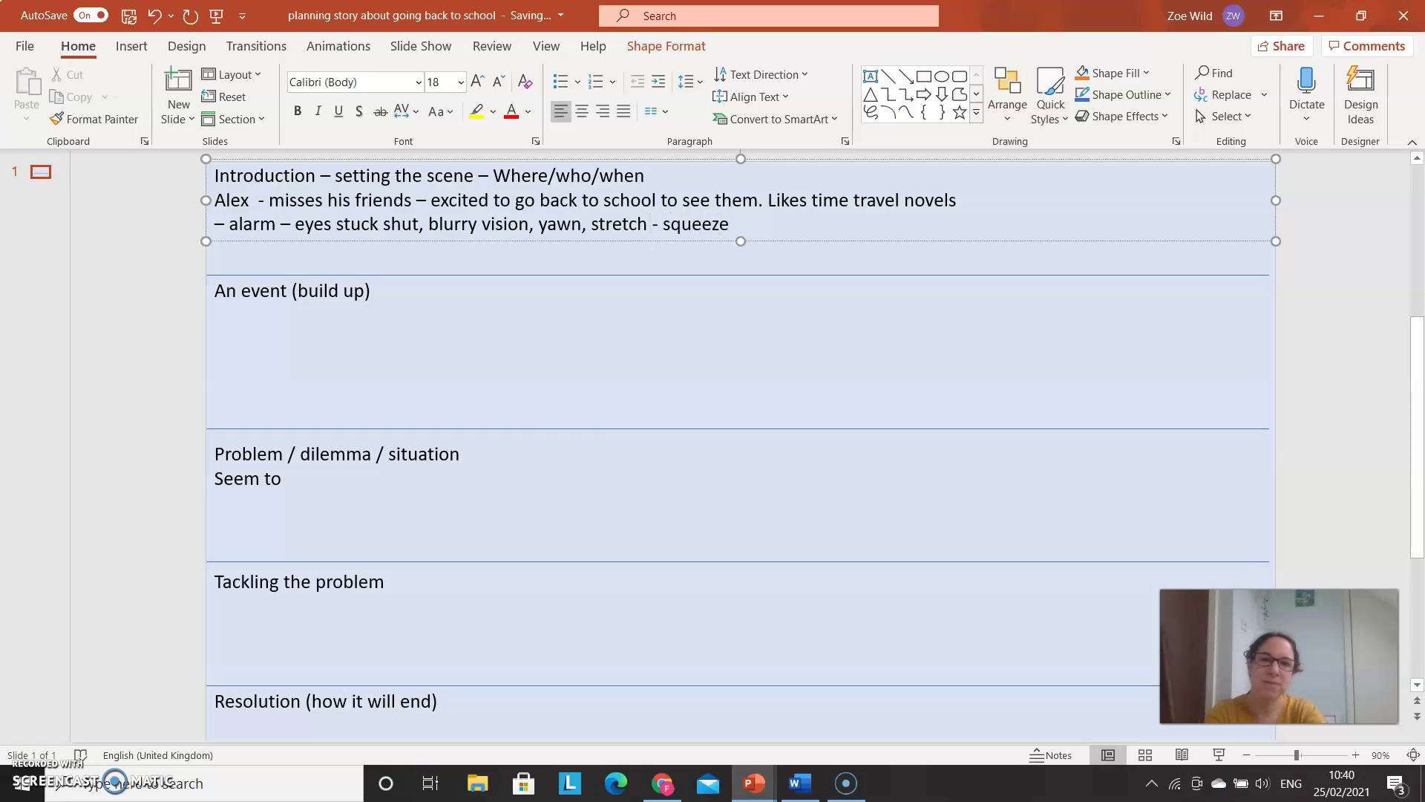
type("s into ")
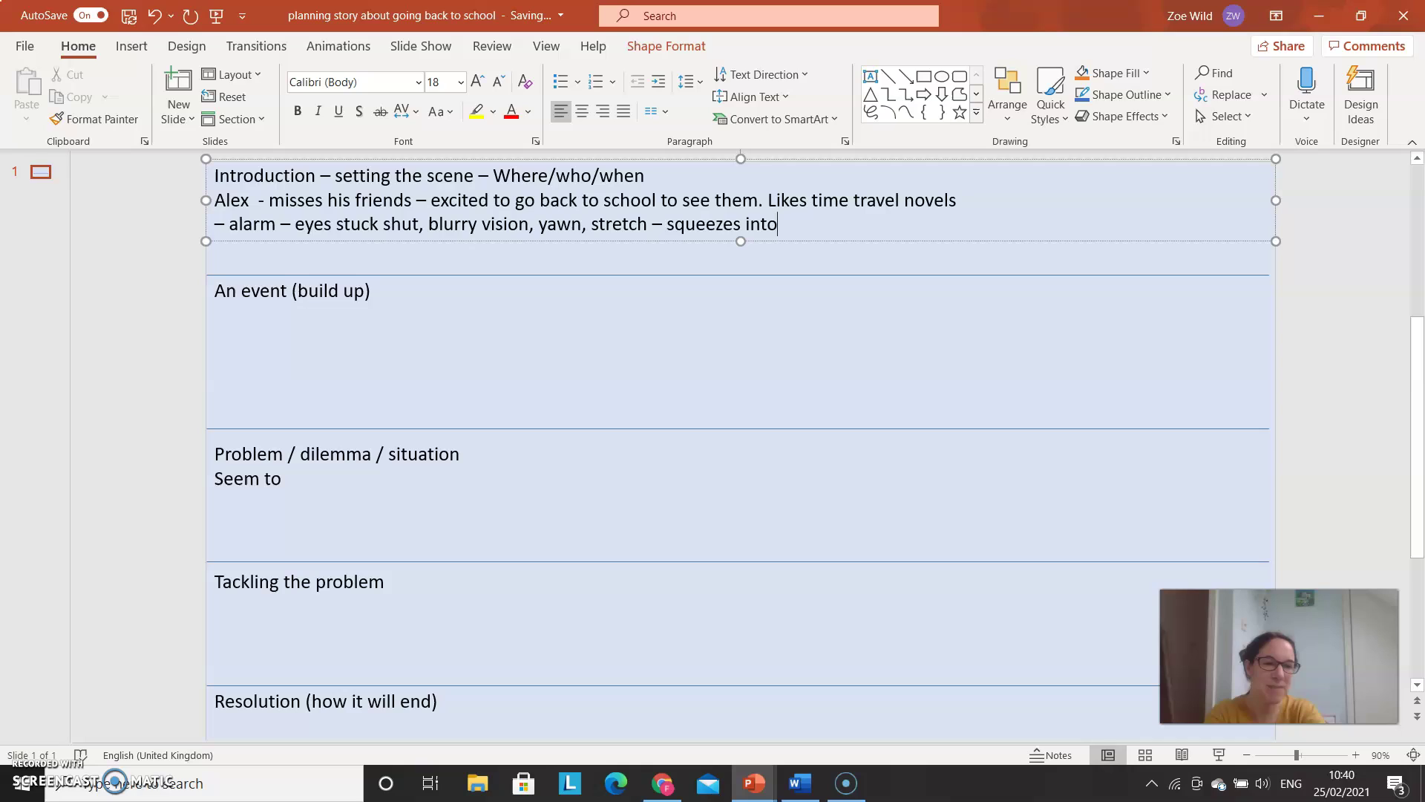
type("uni")
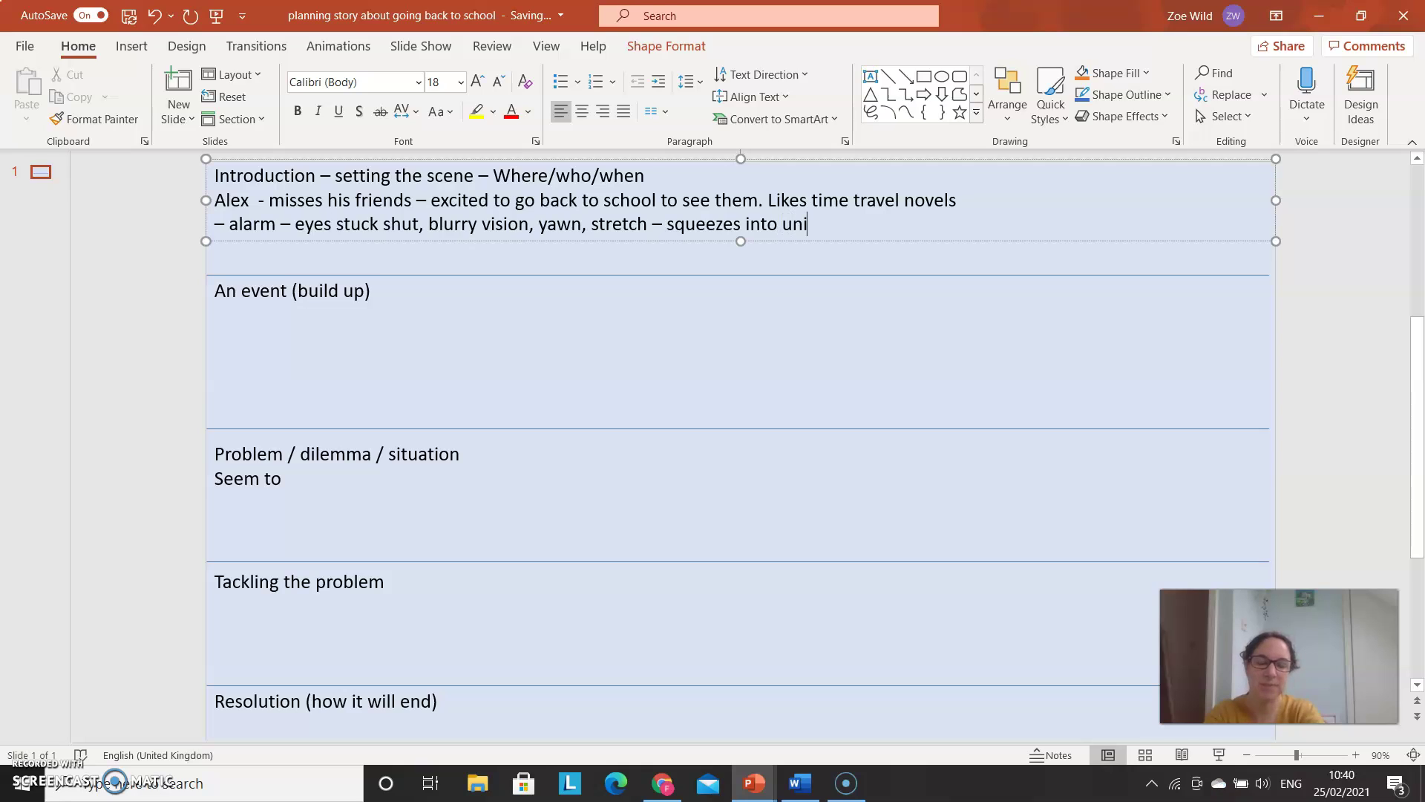
type("form")
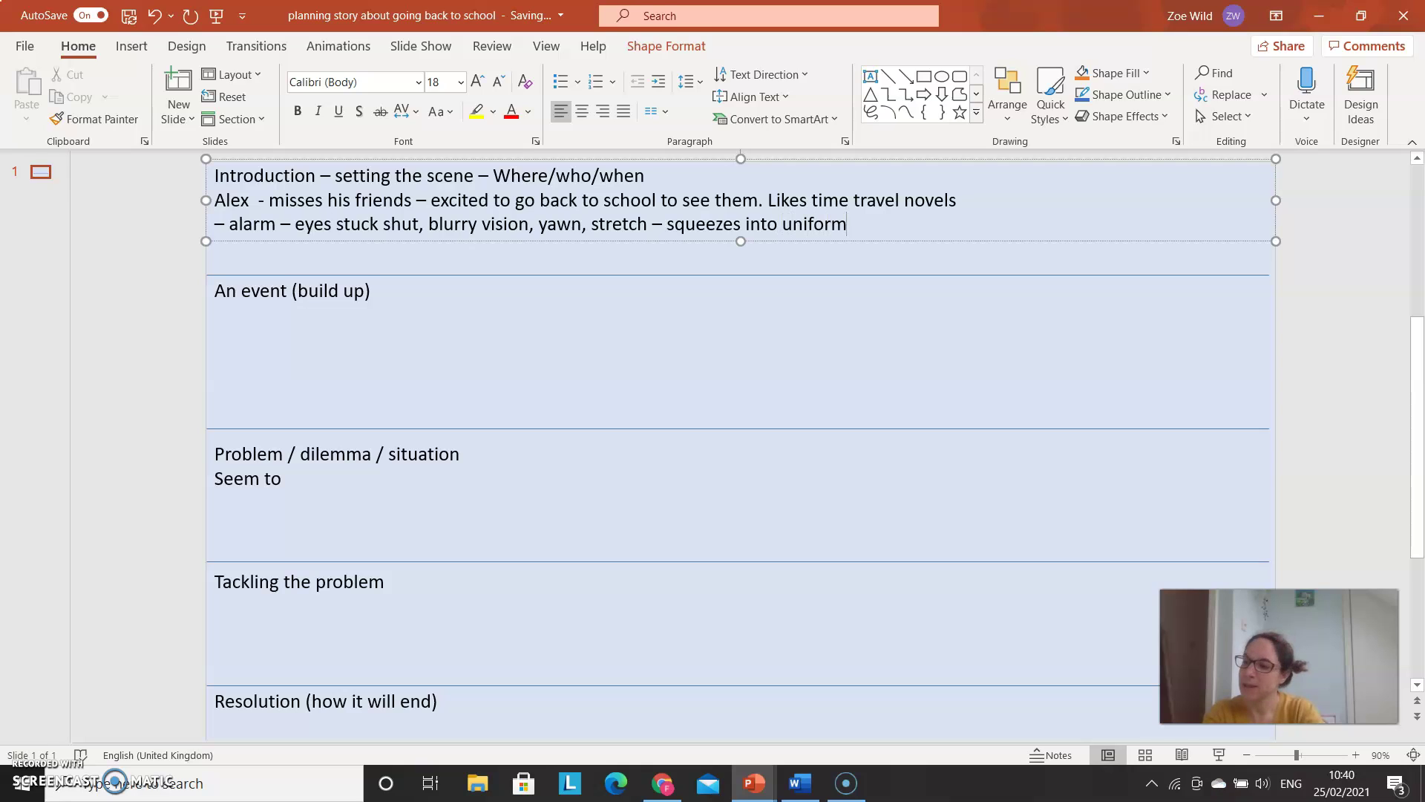
type(", ")
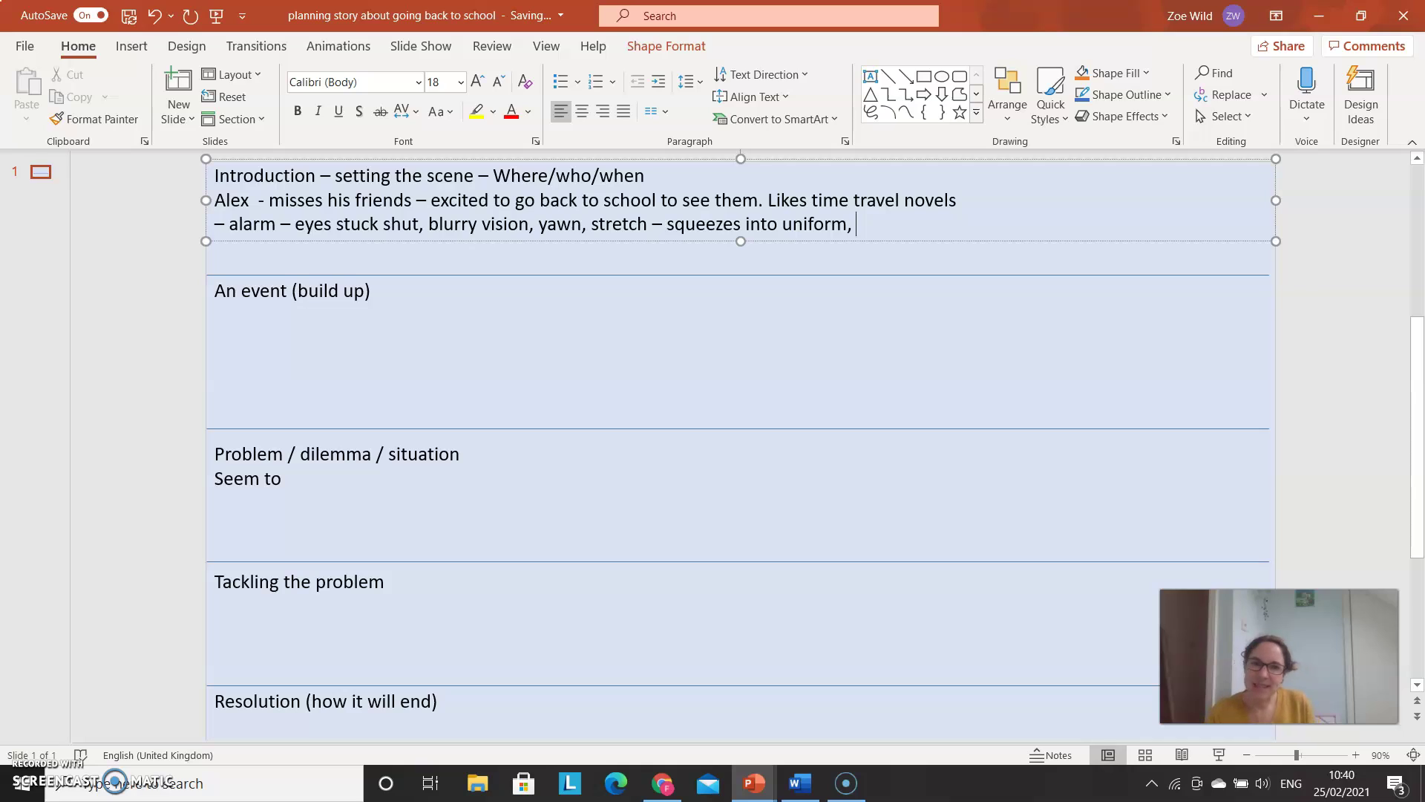
type("buttee")
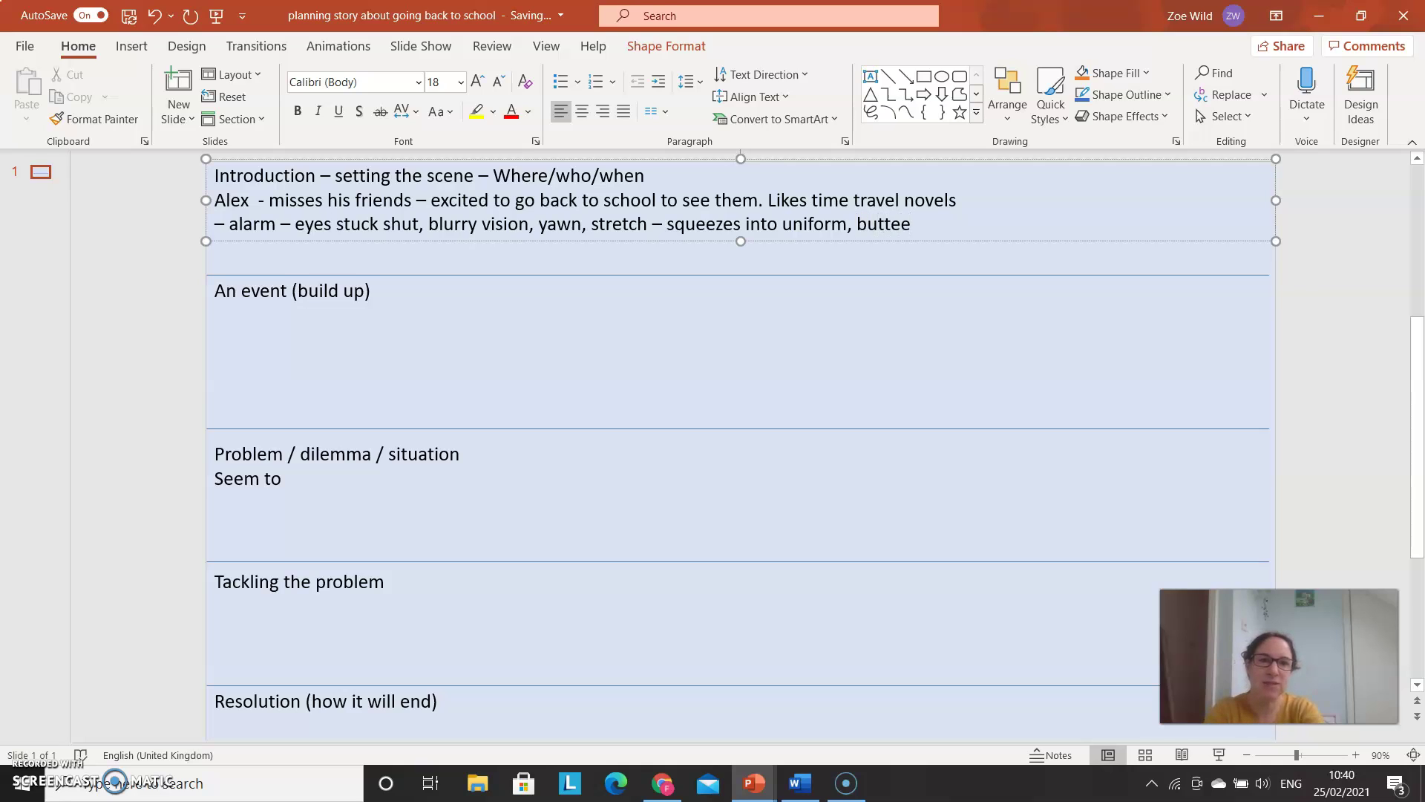
key("BackSpace")
type("rflies")
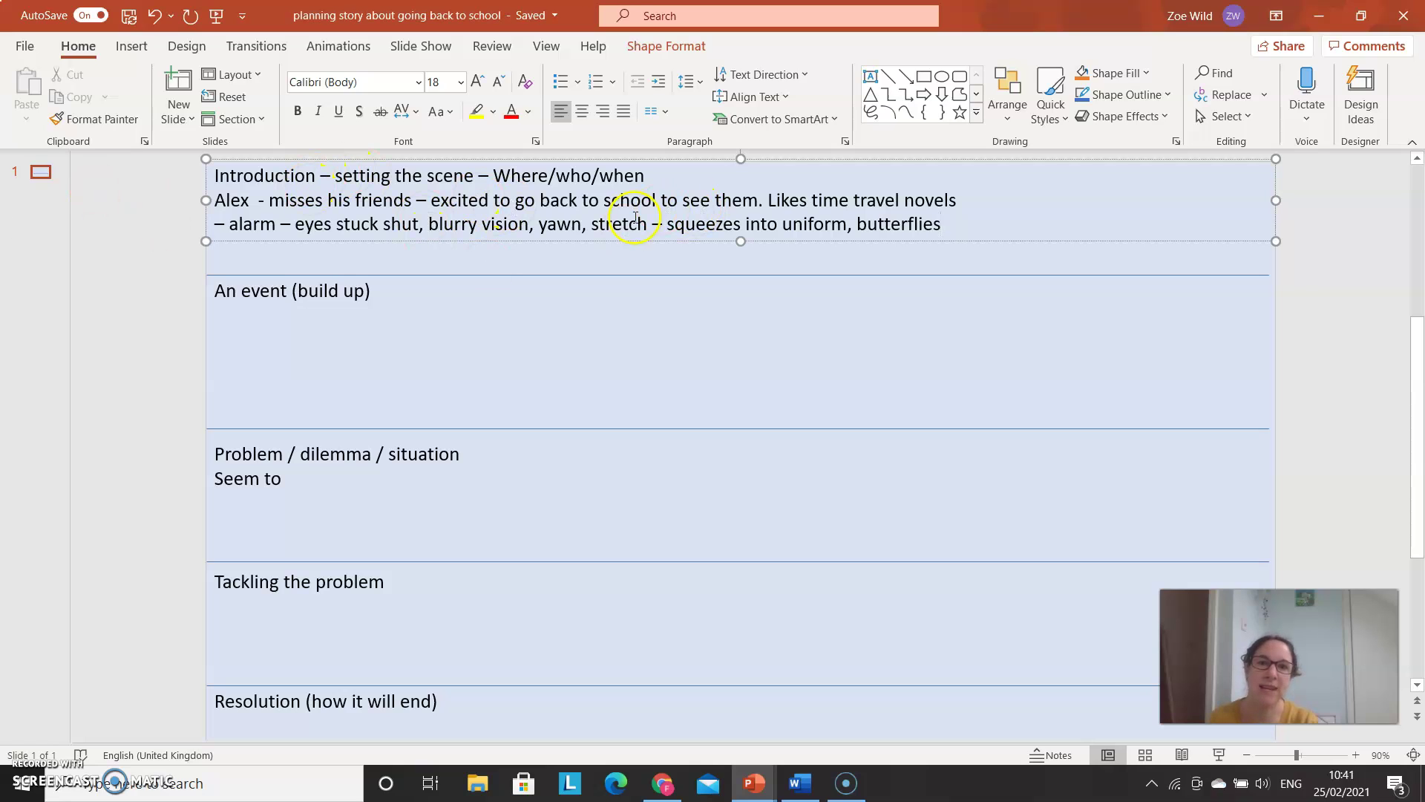
left_click(944, 224)
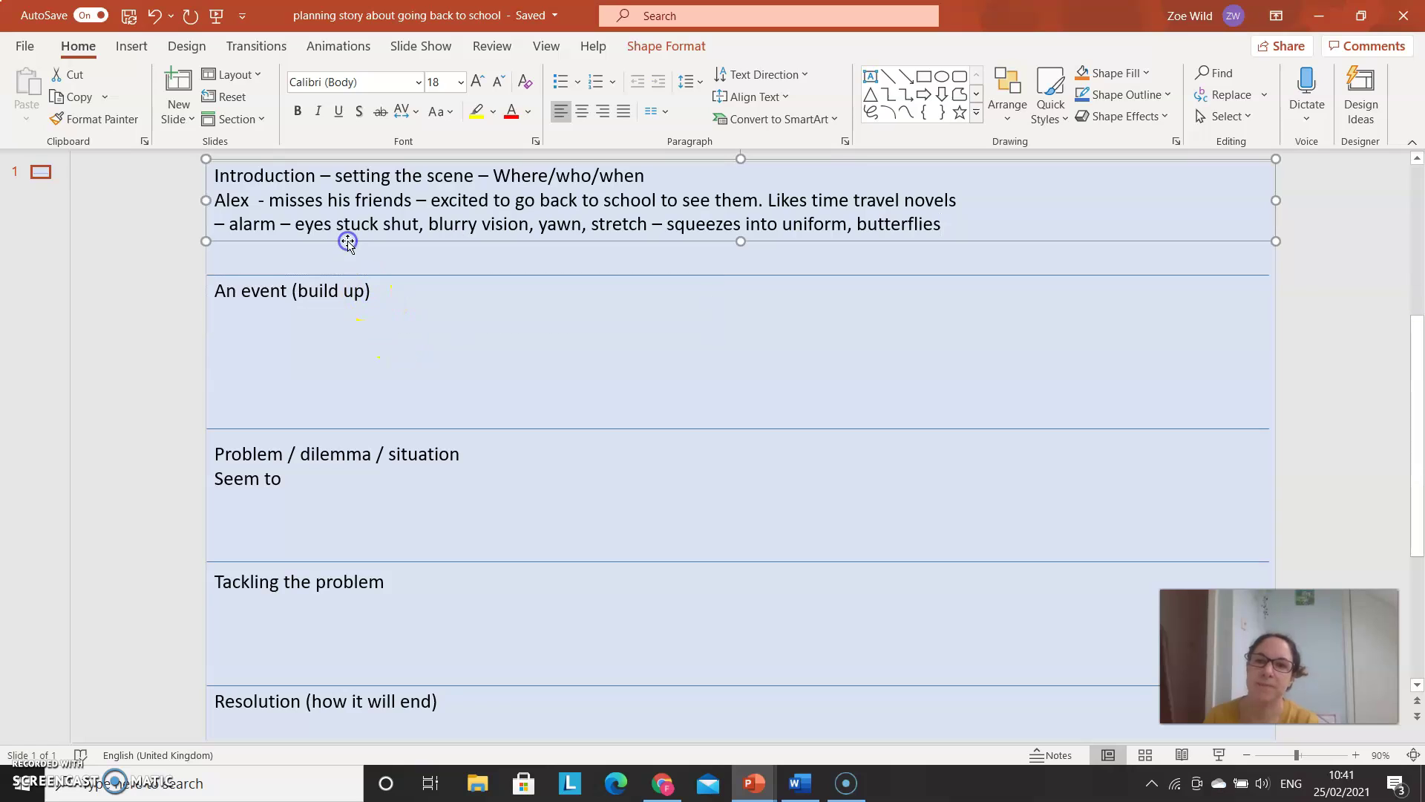
Step: Under the build-up heading, type 'Walking to school/arriving at school - something different, quiet eery'
left_click(368, 293)
left_click(373, 295)
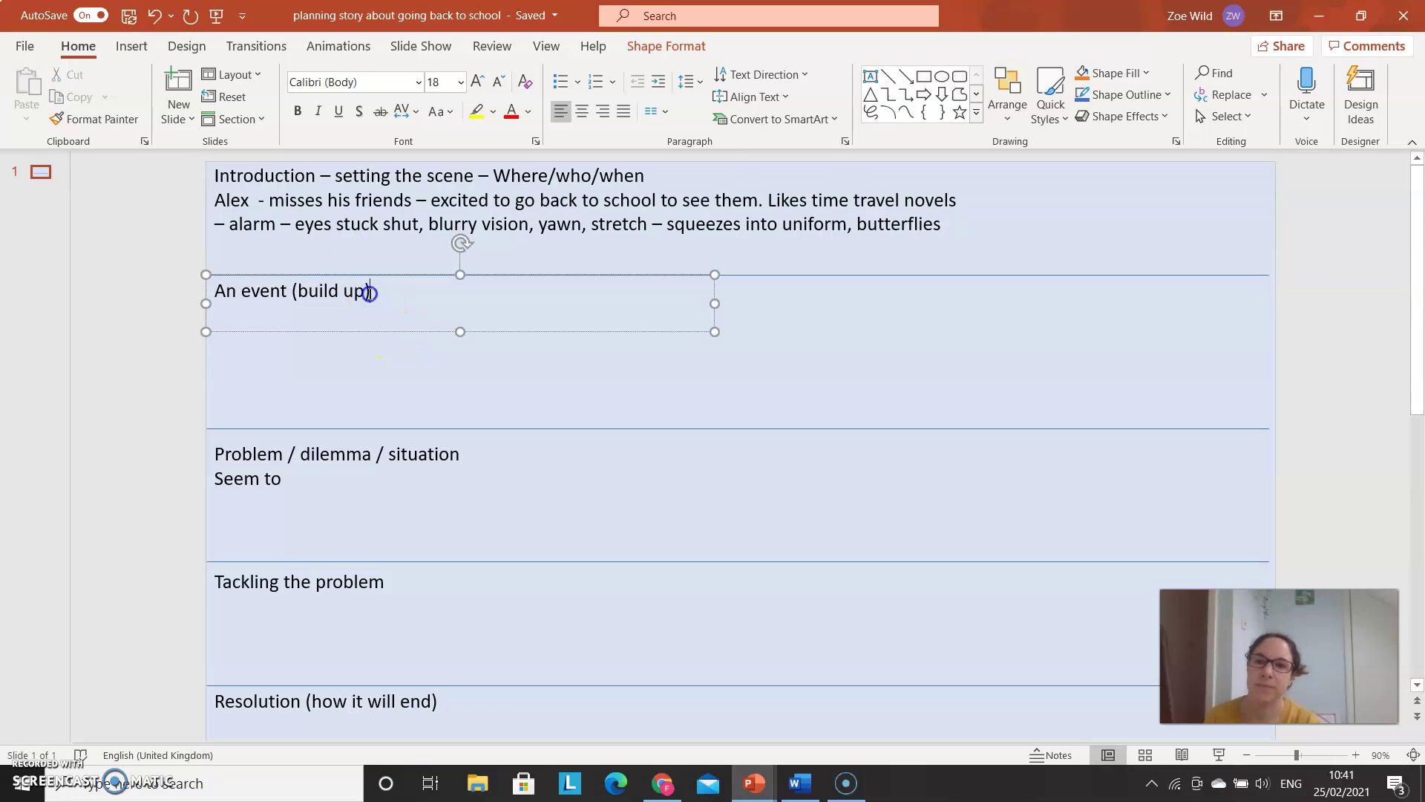
key("Return")
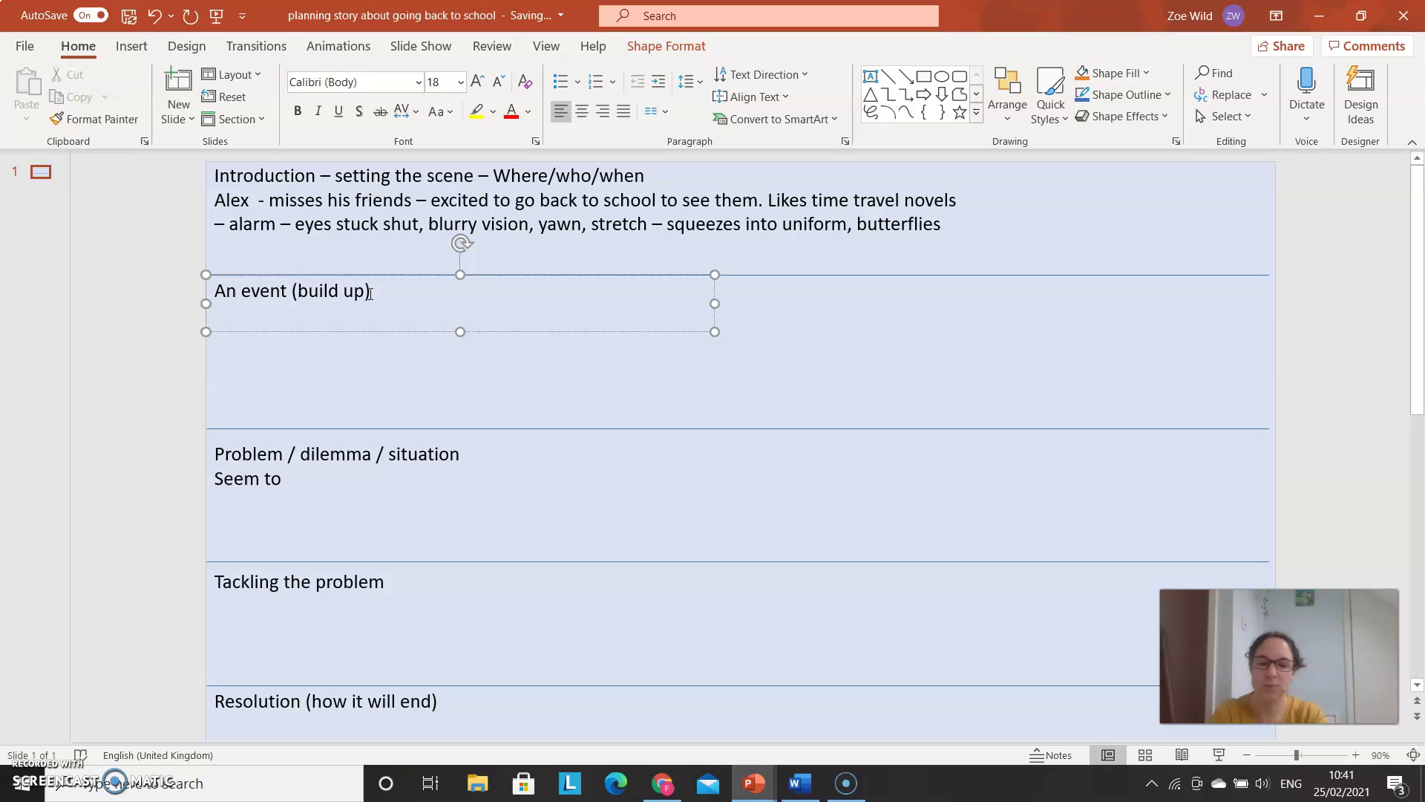
type("Walking to school")
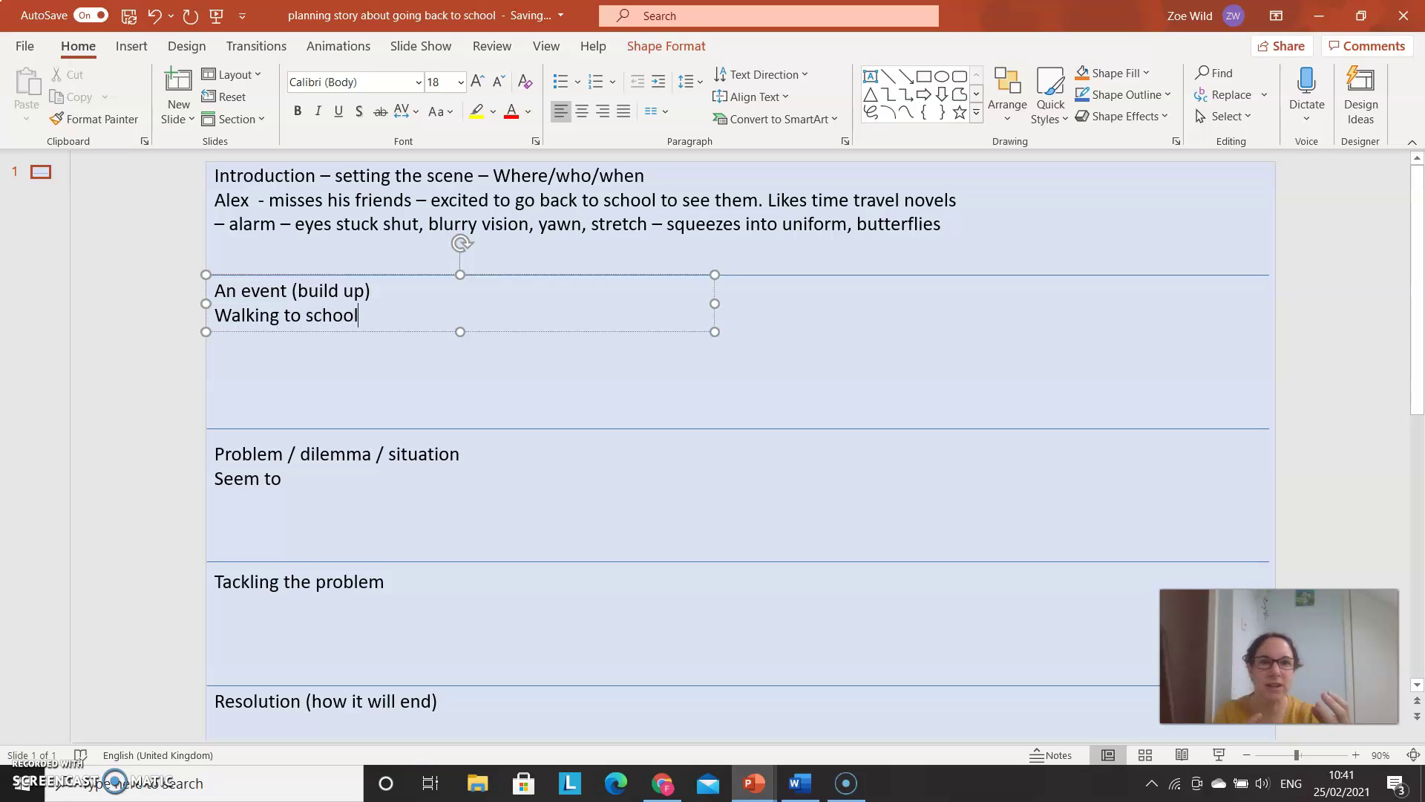
type("/arr")
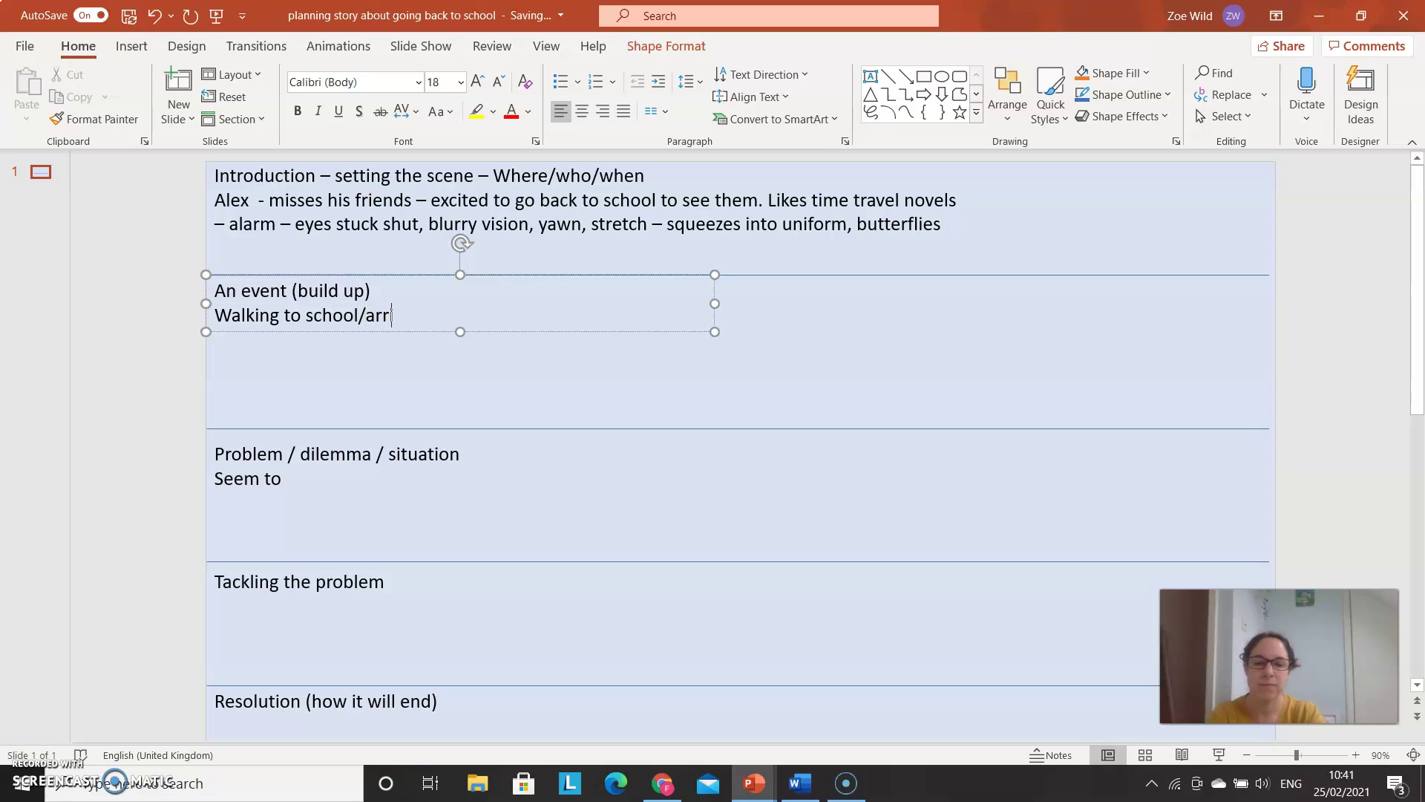
type("iving at school")
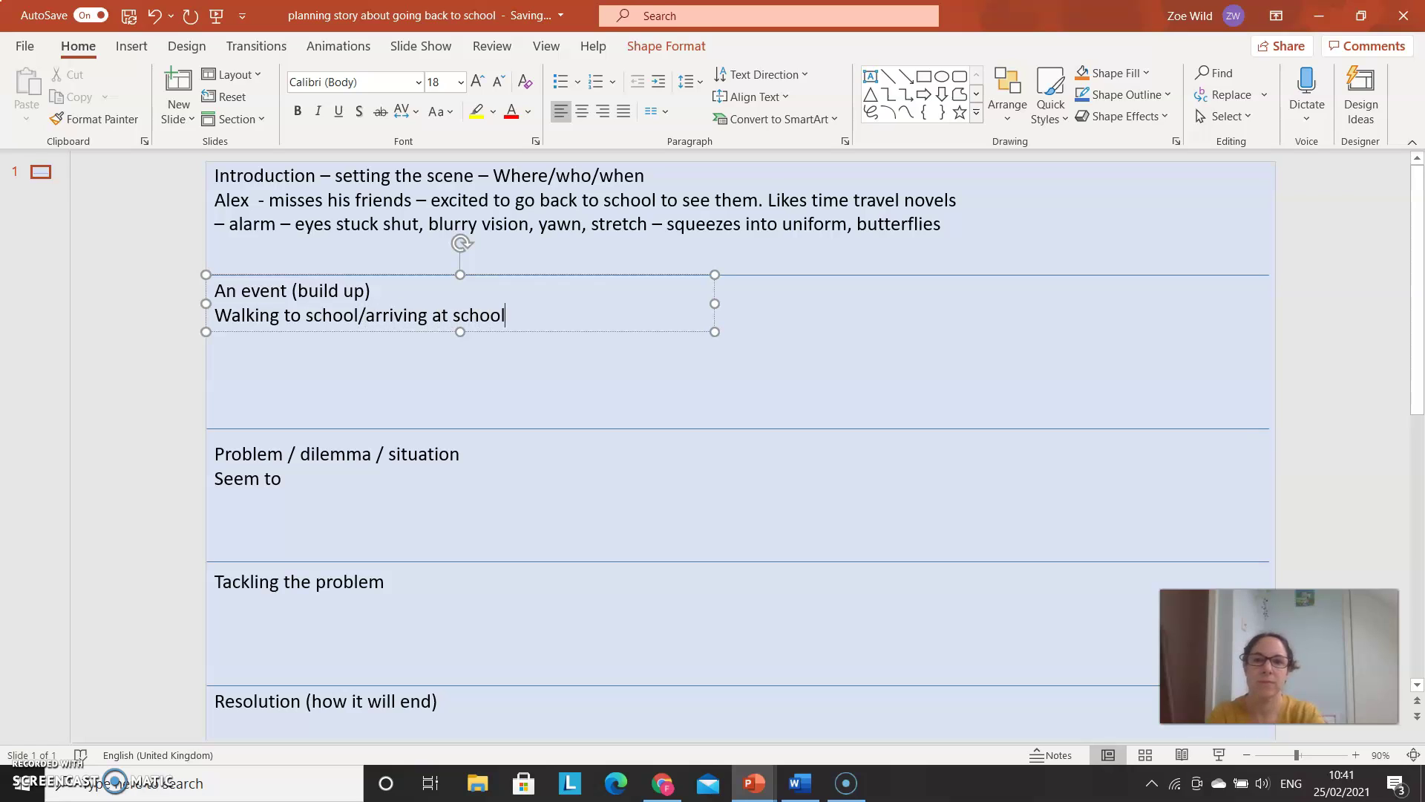
type(" -")
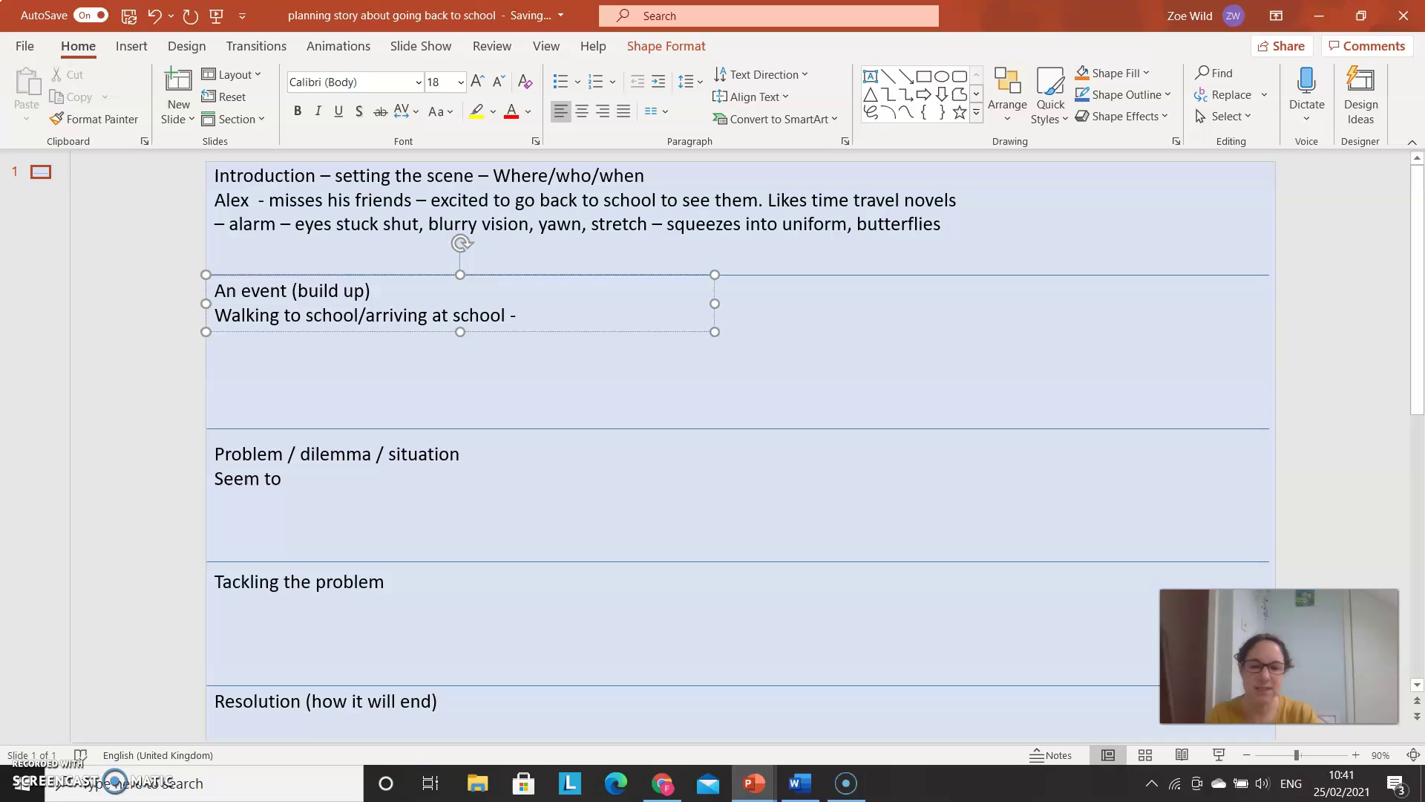
type("sometin")
key("BackSpace")
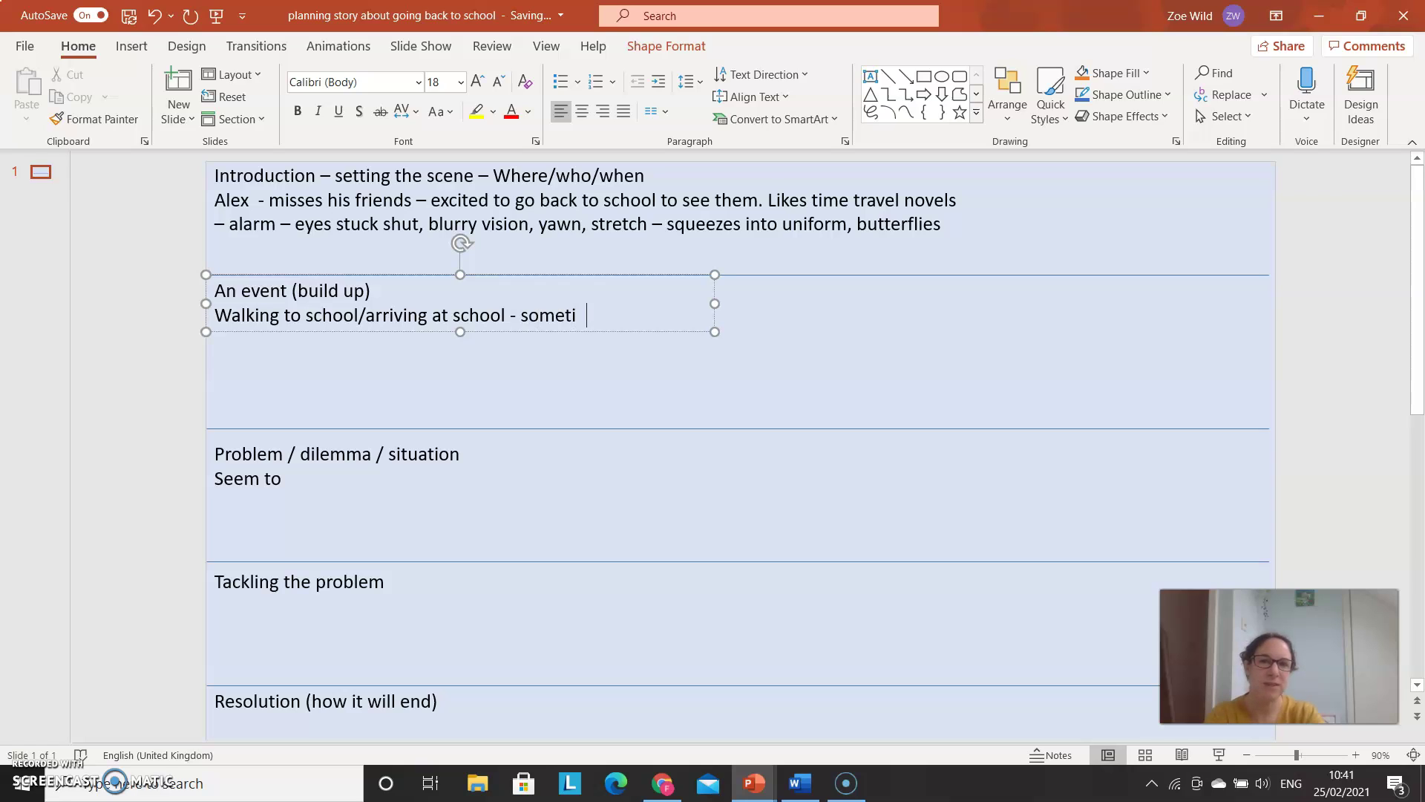
key("Left")
type("h")
key("End")
type("ng dif")
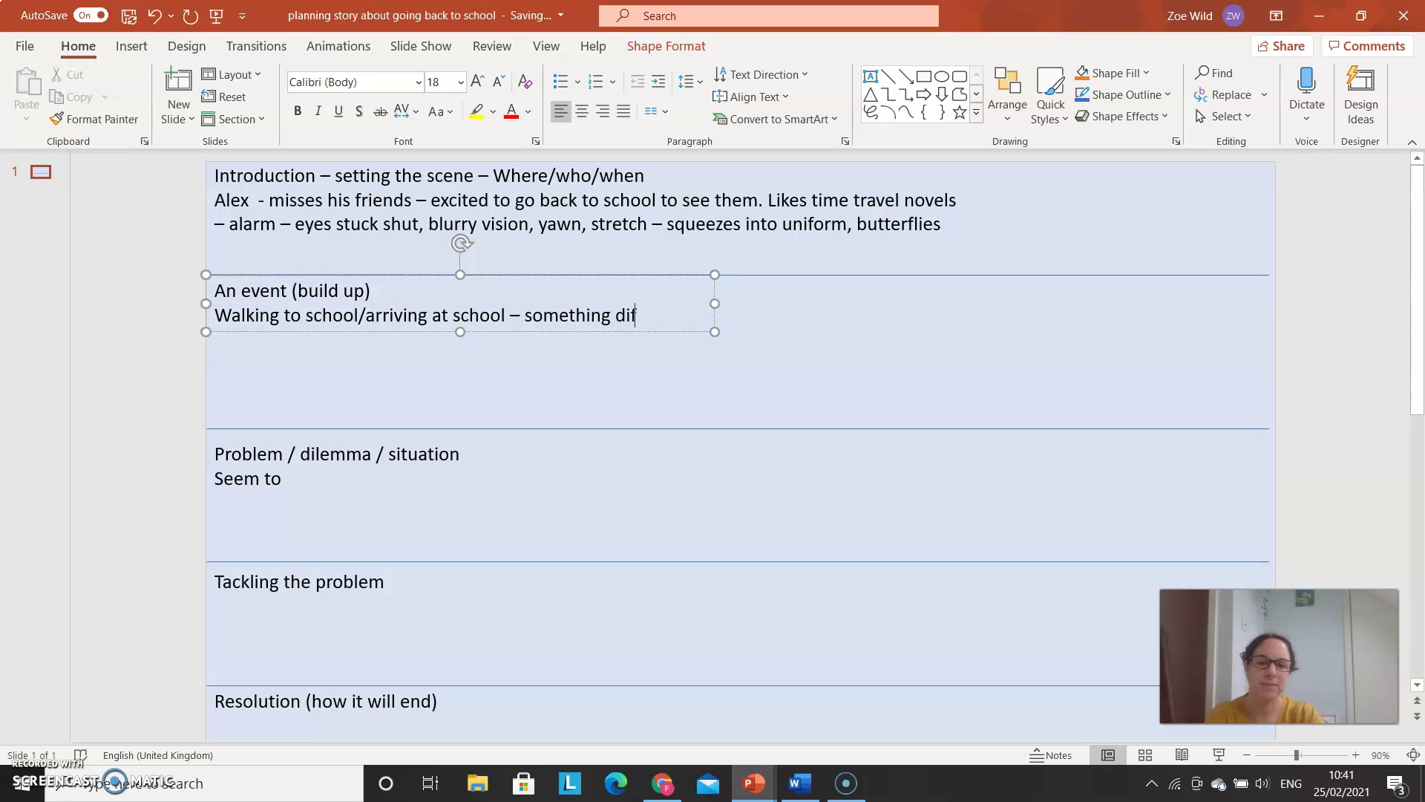
type("ferent")
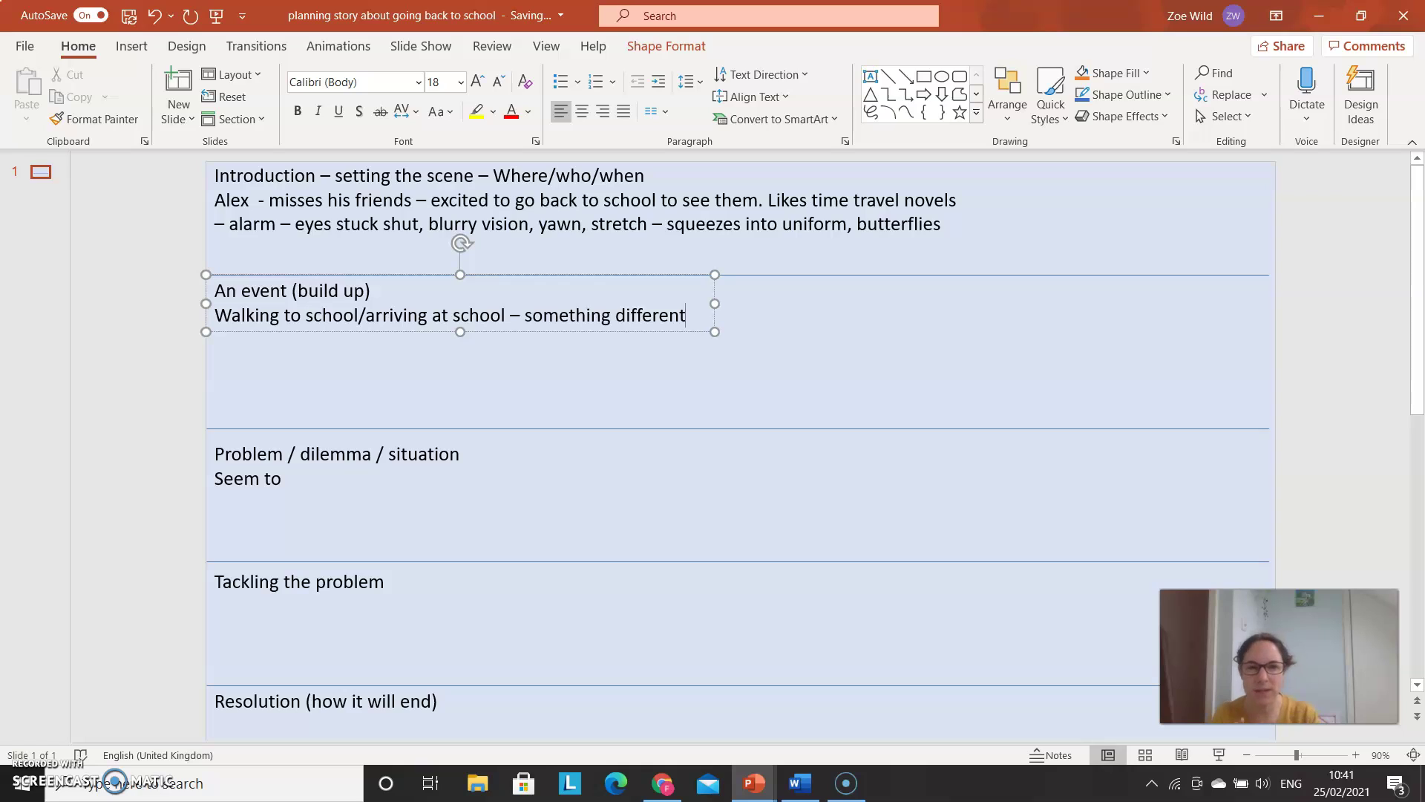
type(", qui")
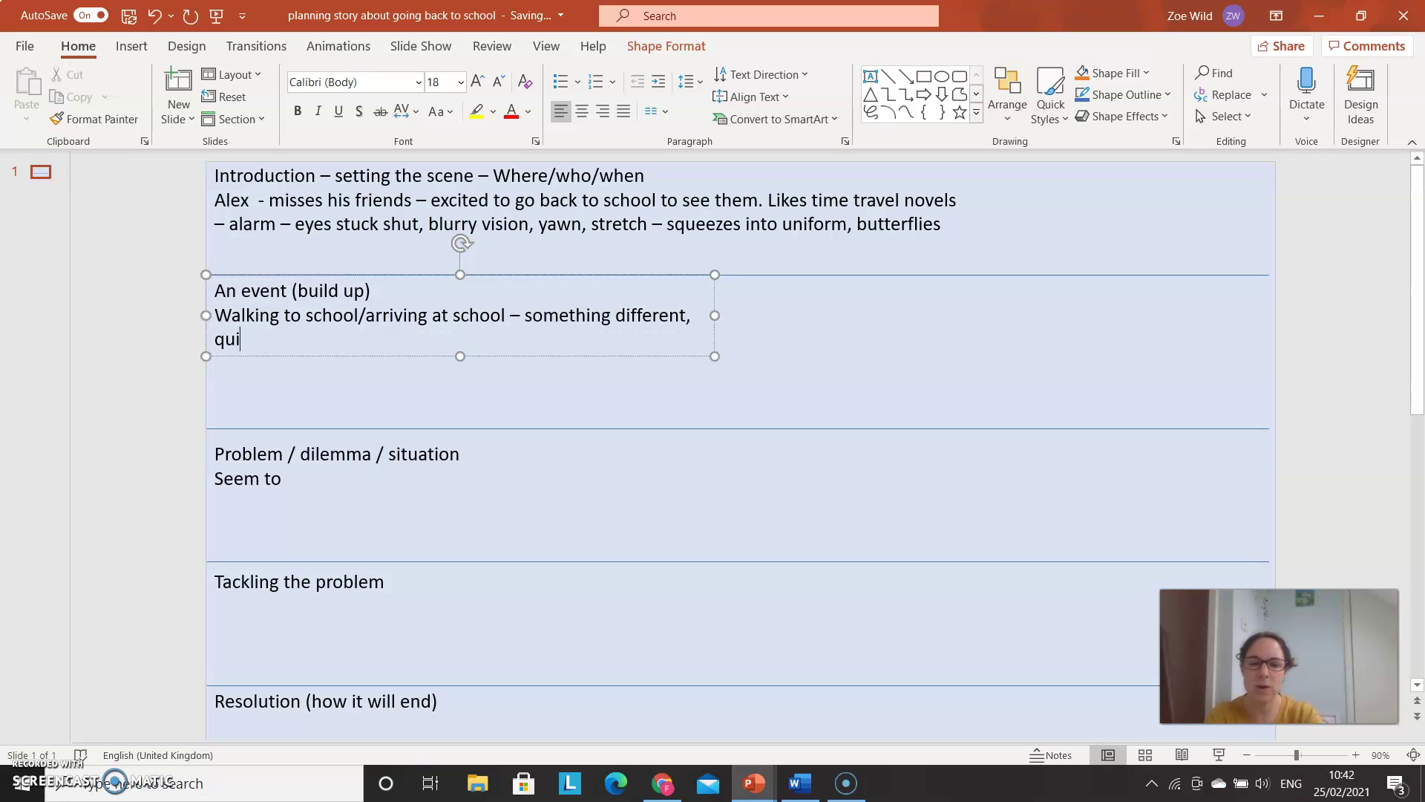
type("et eery")
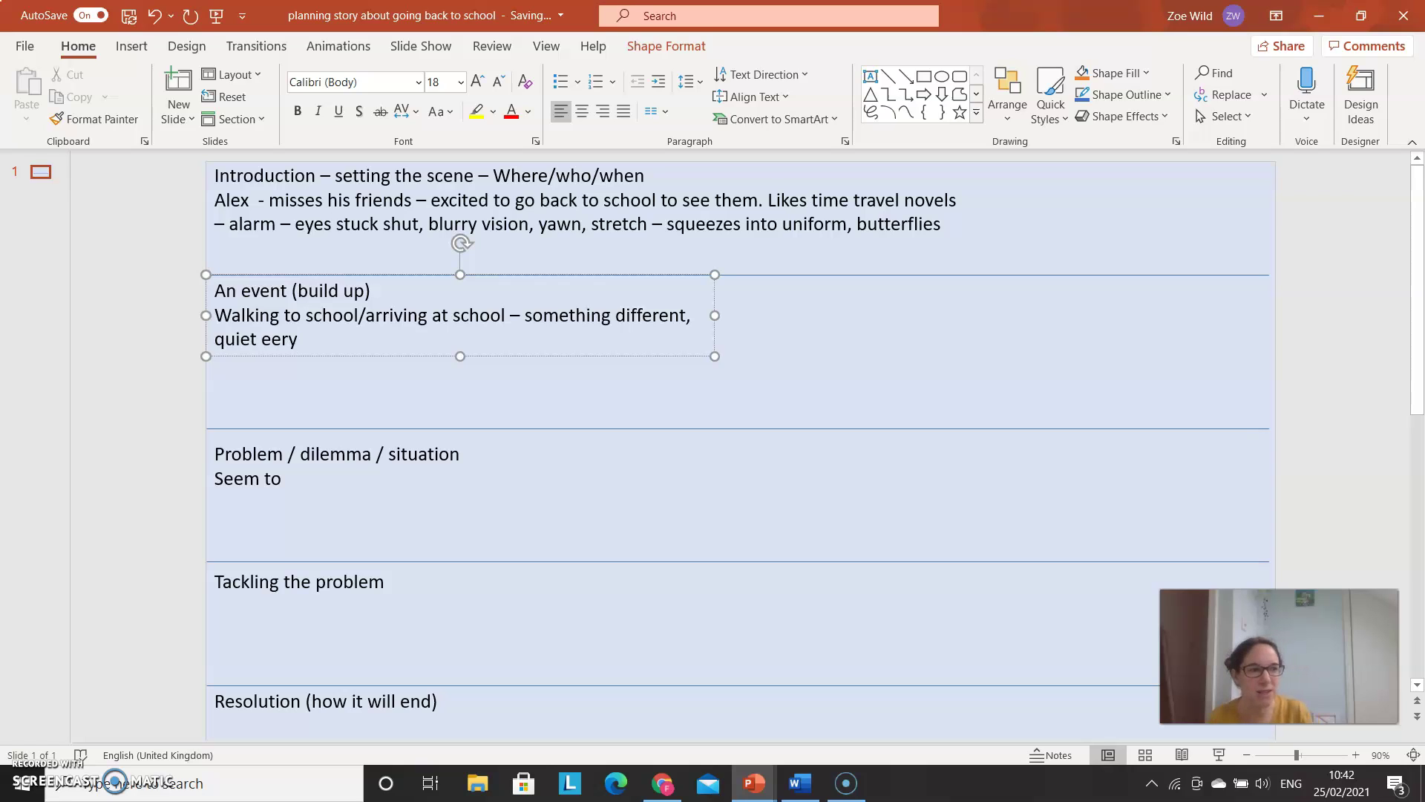
Step: Add the build-up line 'Sees best friend - can't fist bump, so sad but wave - chat'
key("Return")
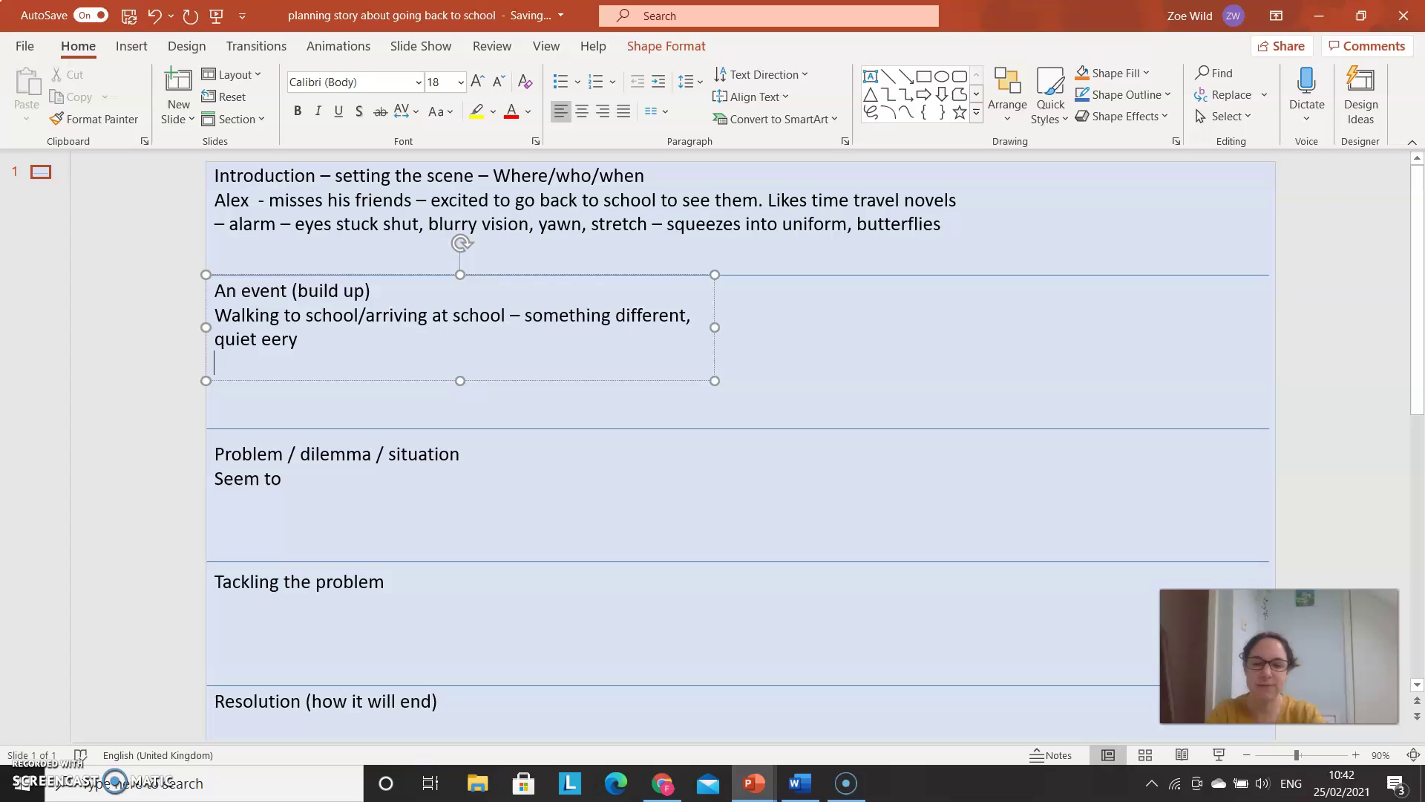
type("Sees best frie")
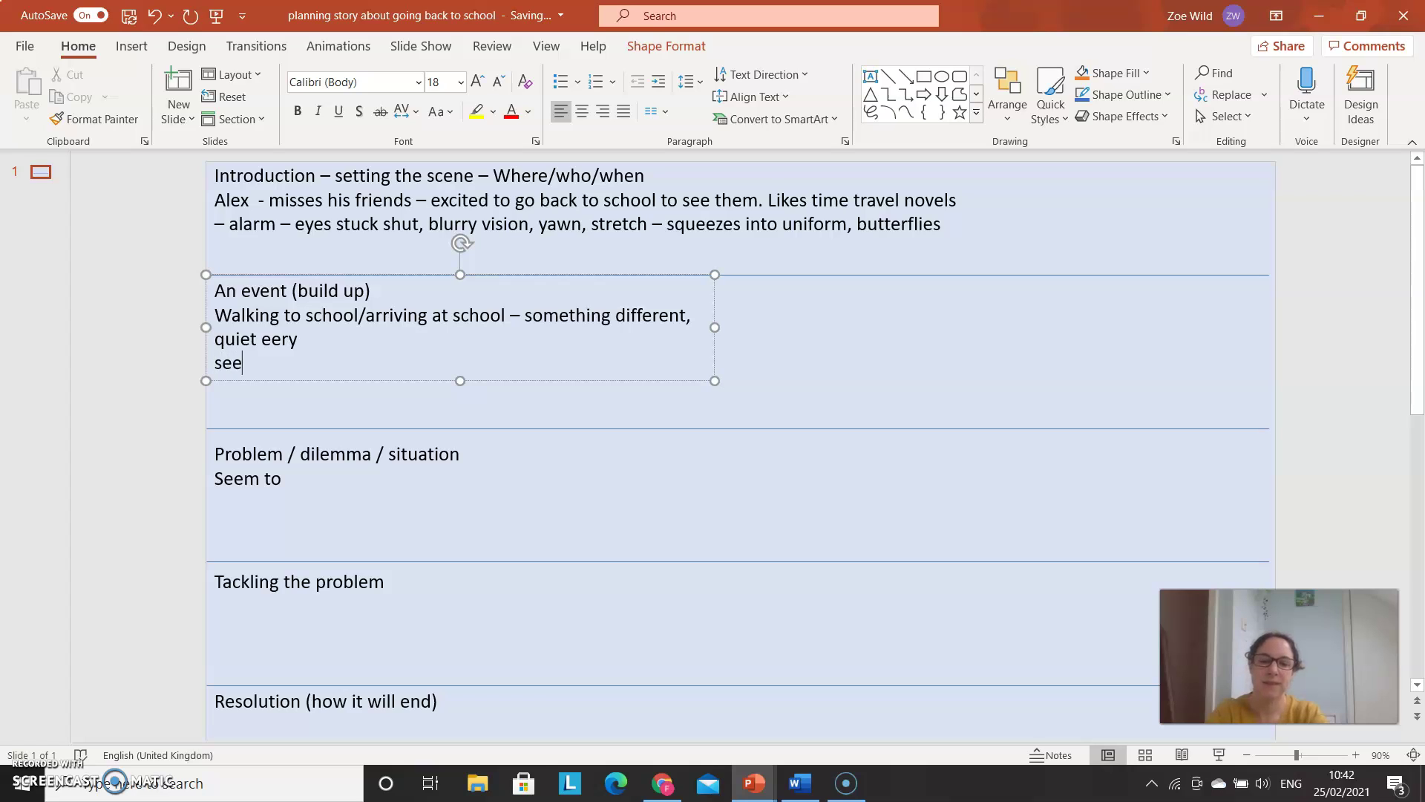
type("n")
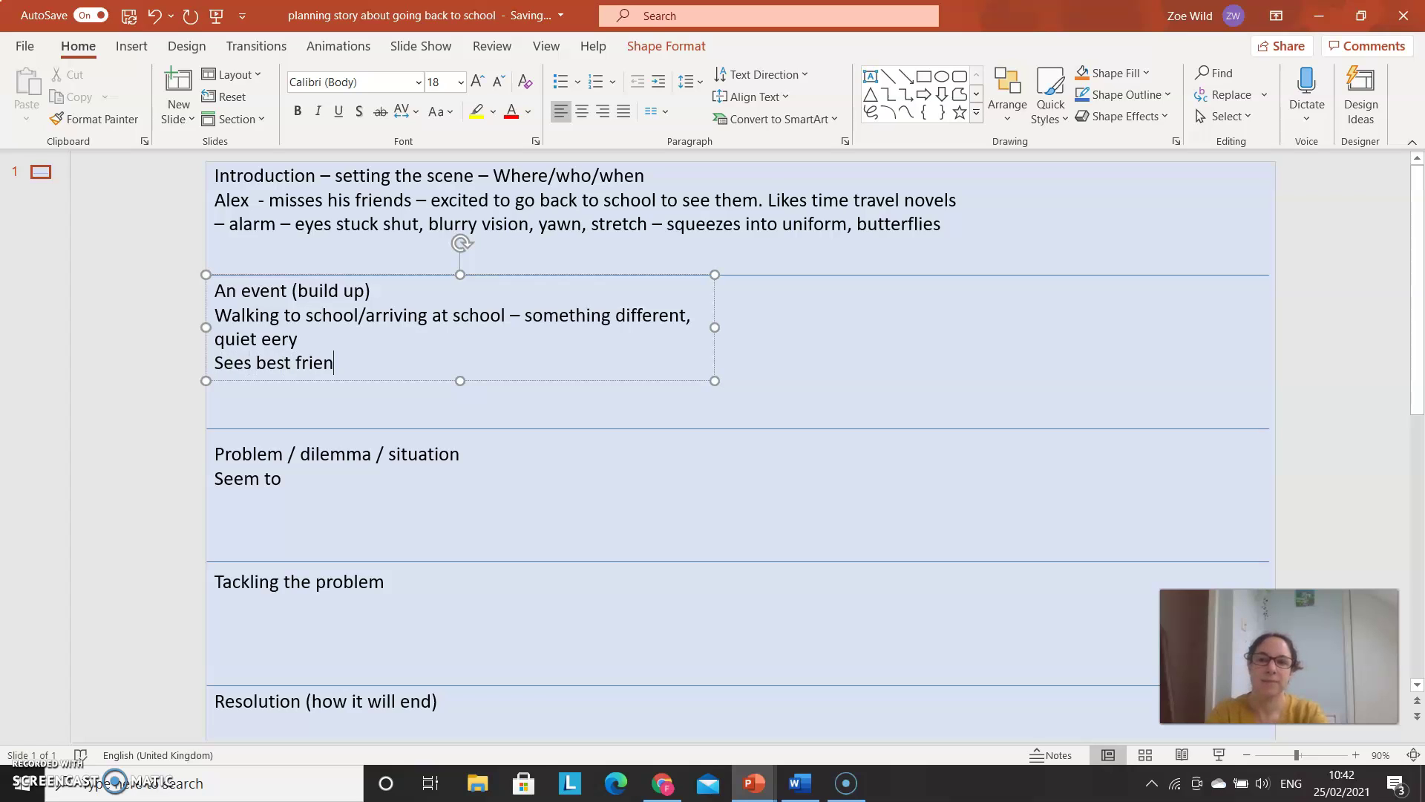
type("d - can't")
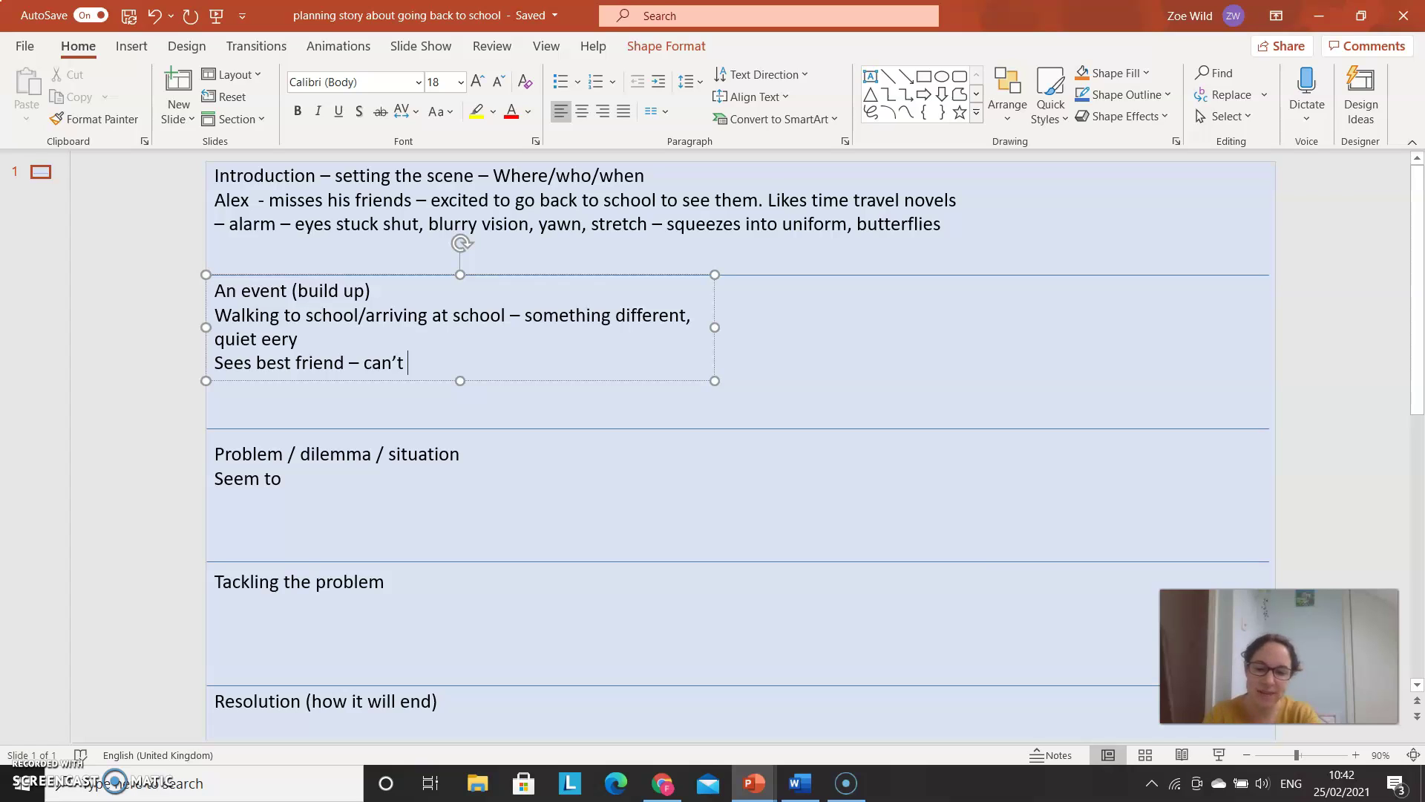
type("wave")
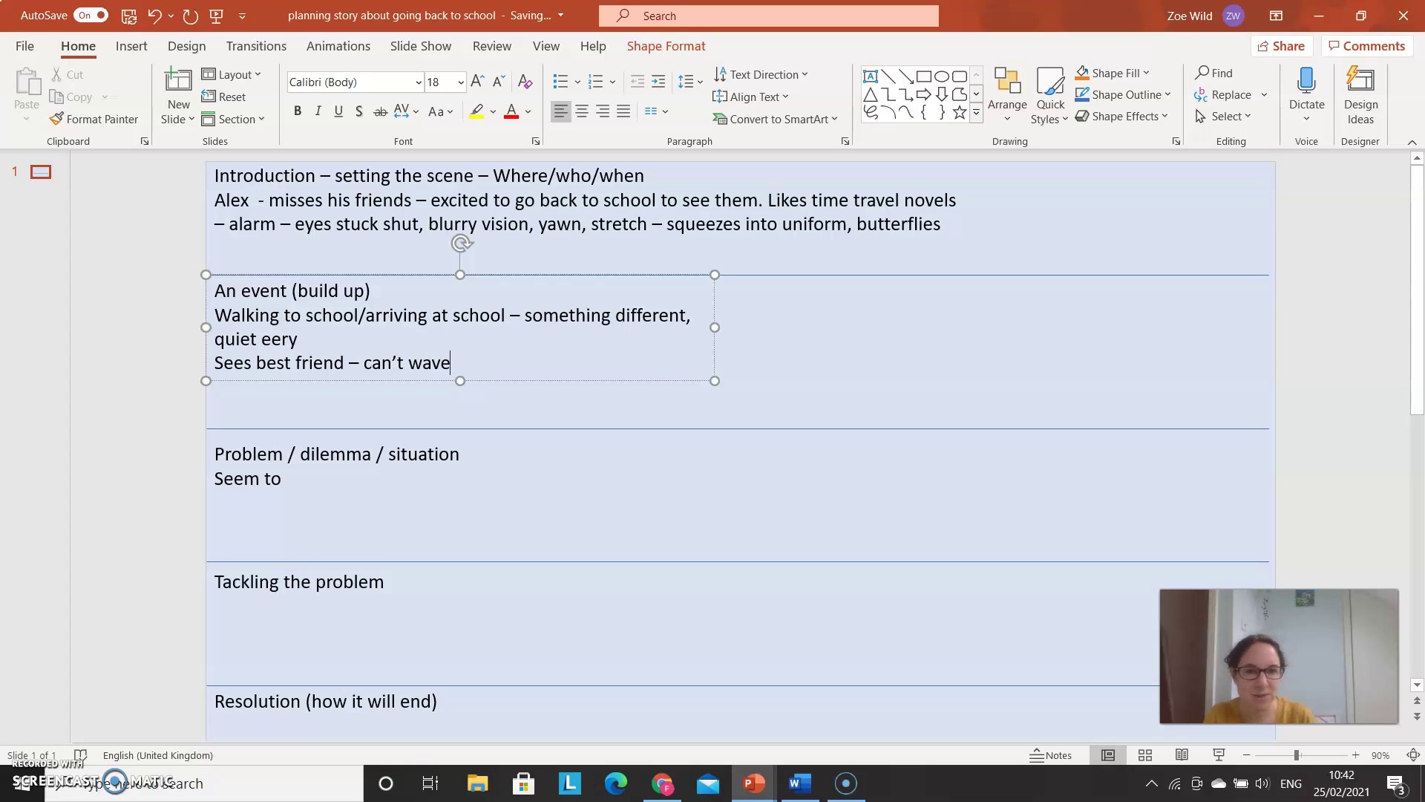
key("Left")
key("Left")
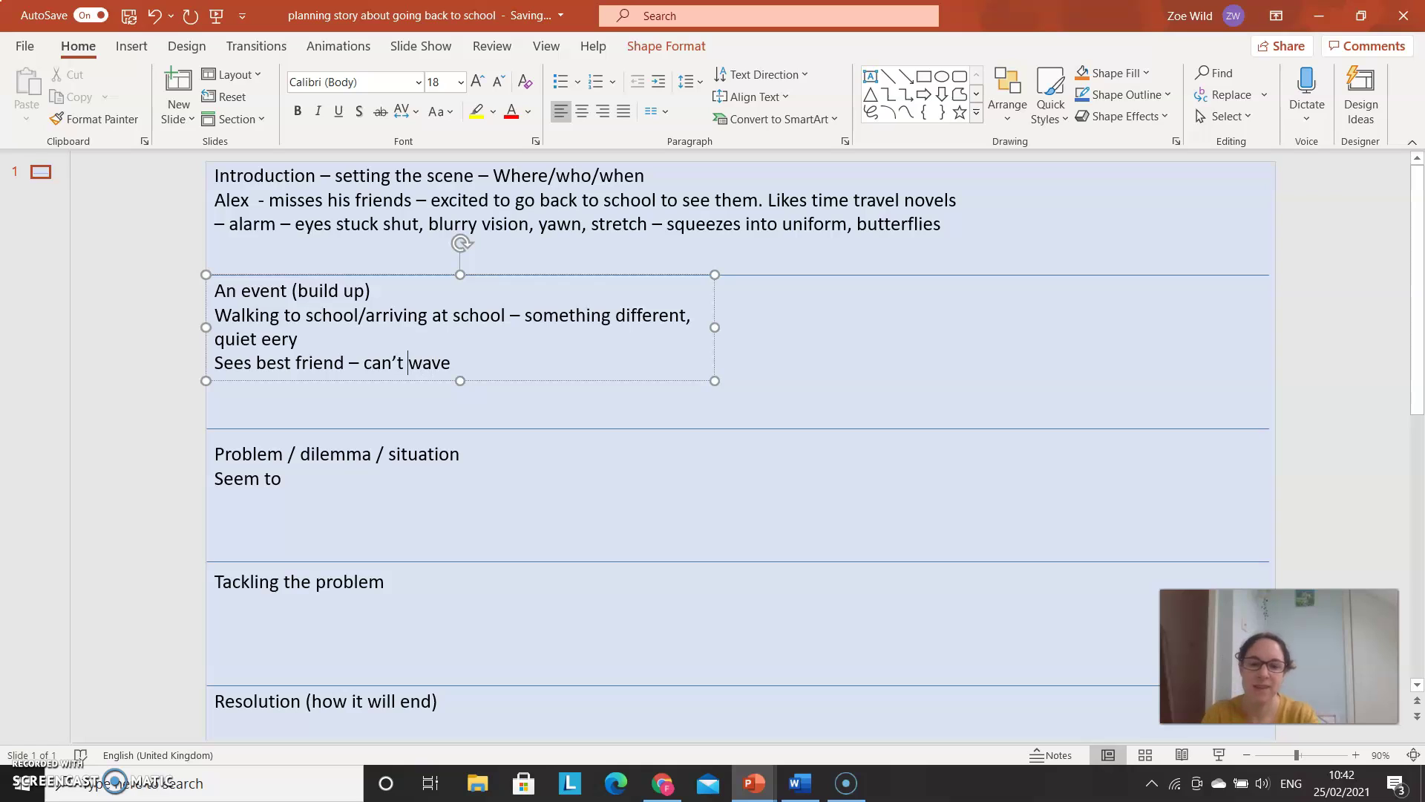
type("fist bump")
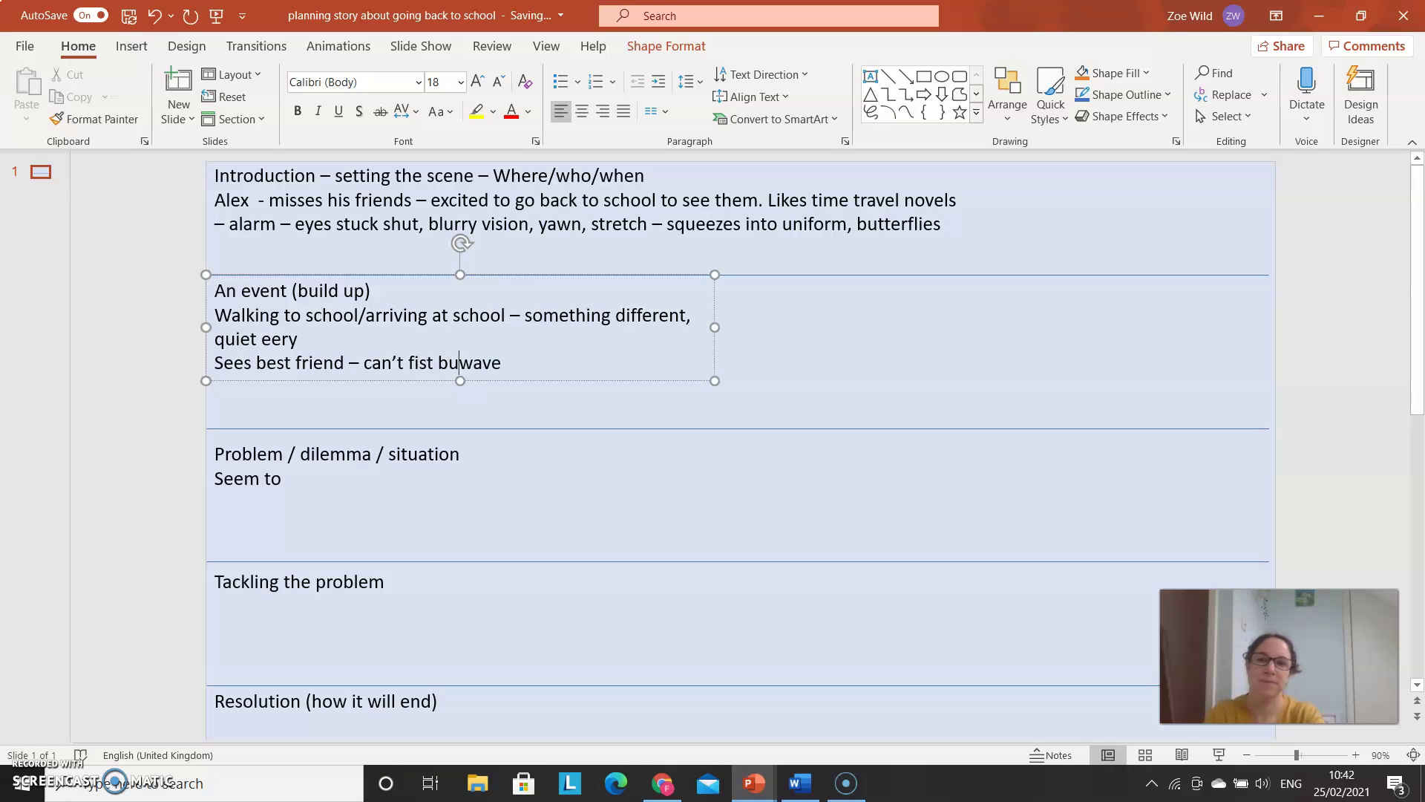
type(", so sad bu")
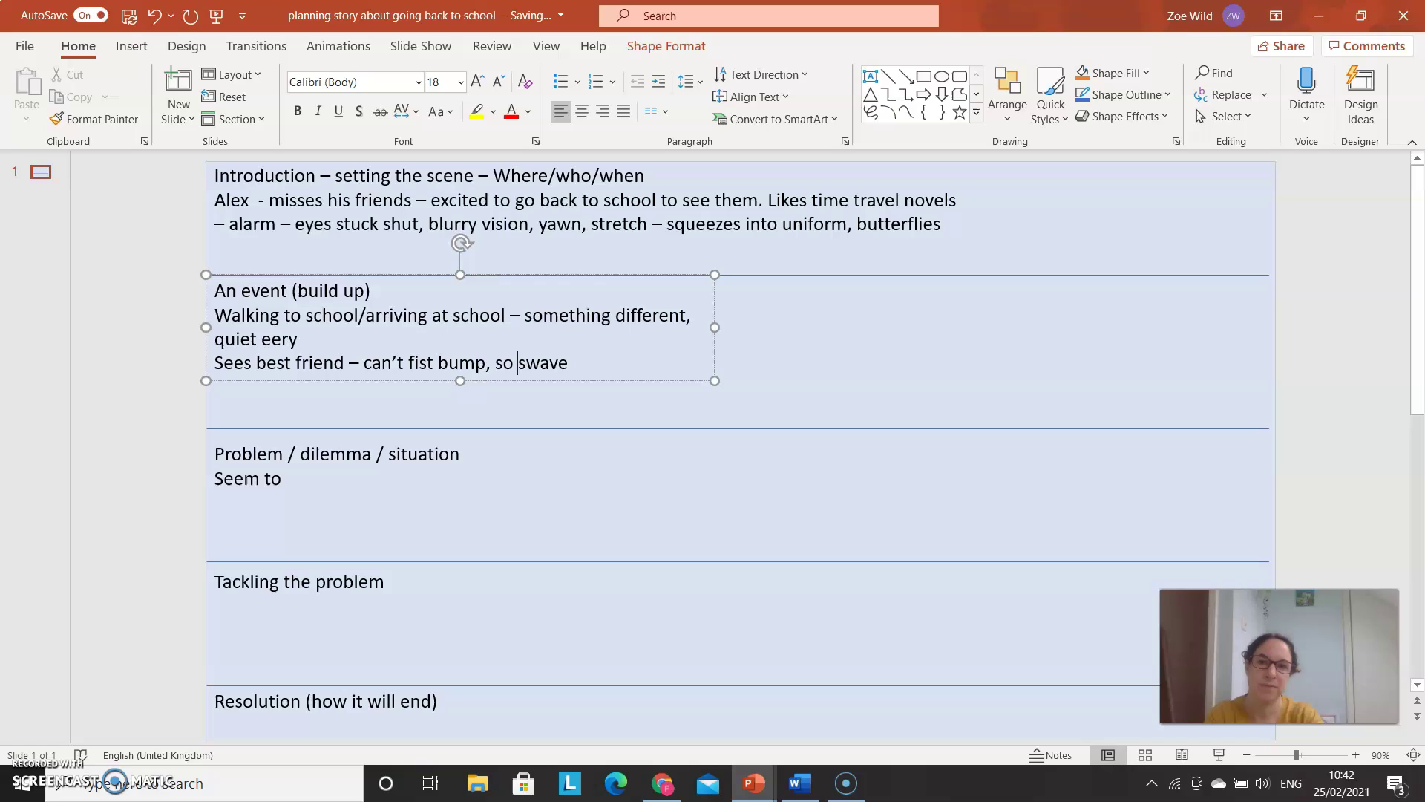
type("t")
key("Right")
key("Right")
key("Right")
key("Right")
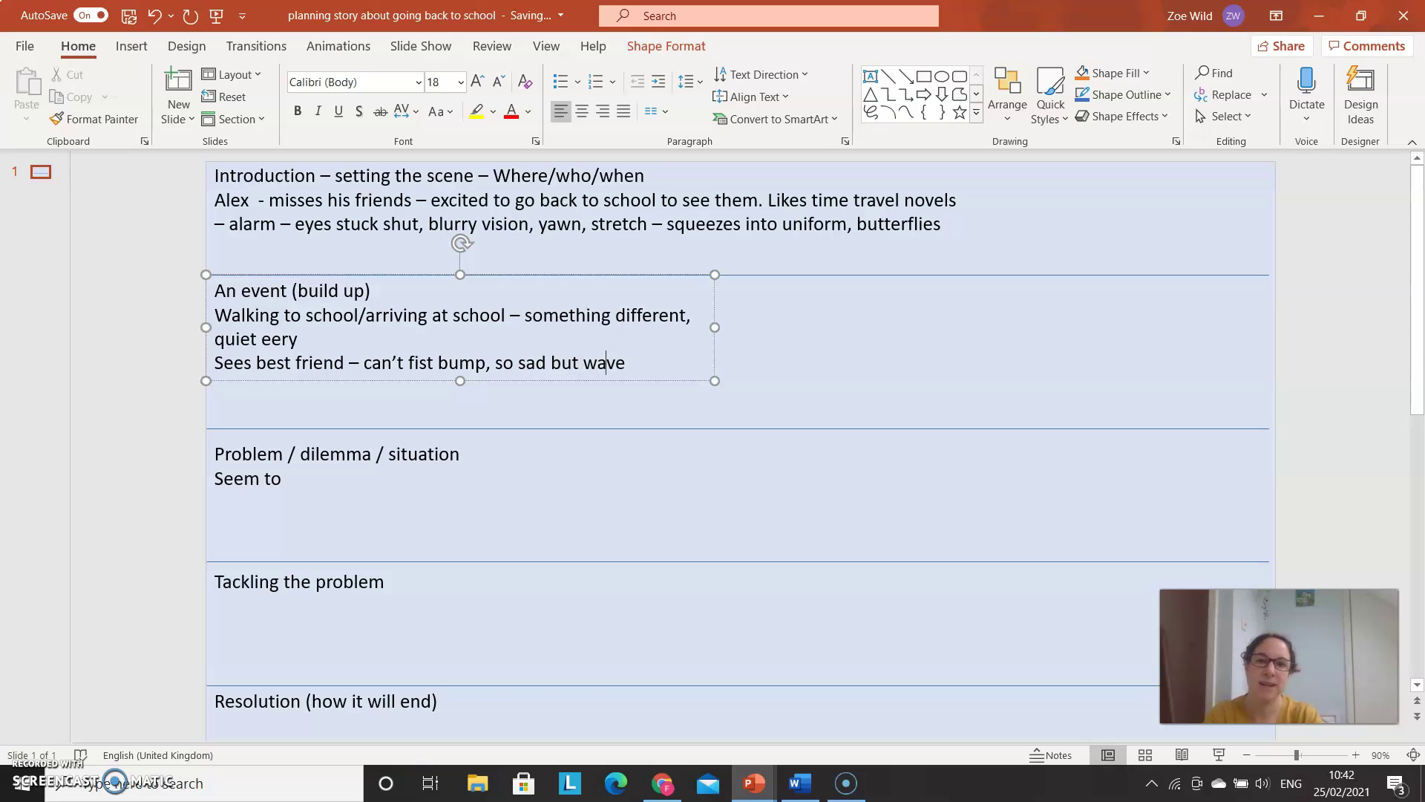
type("- chat")
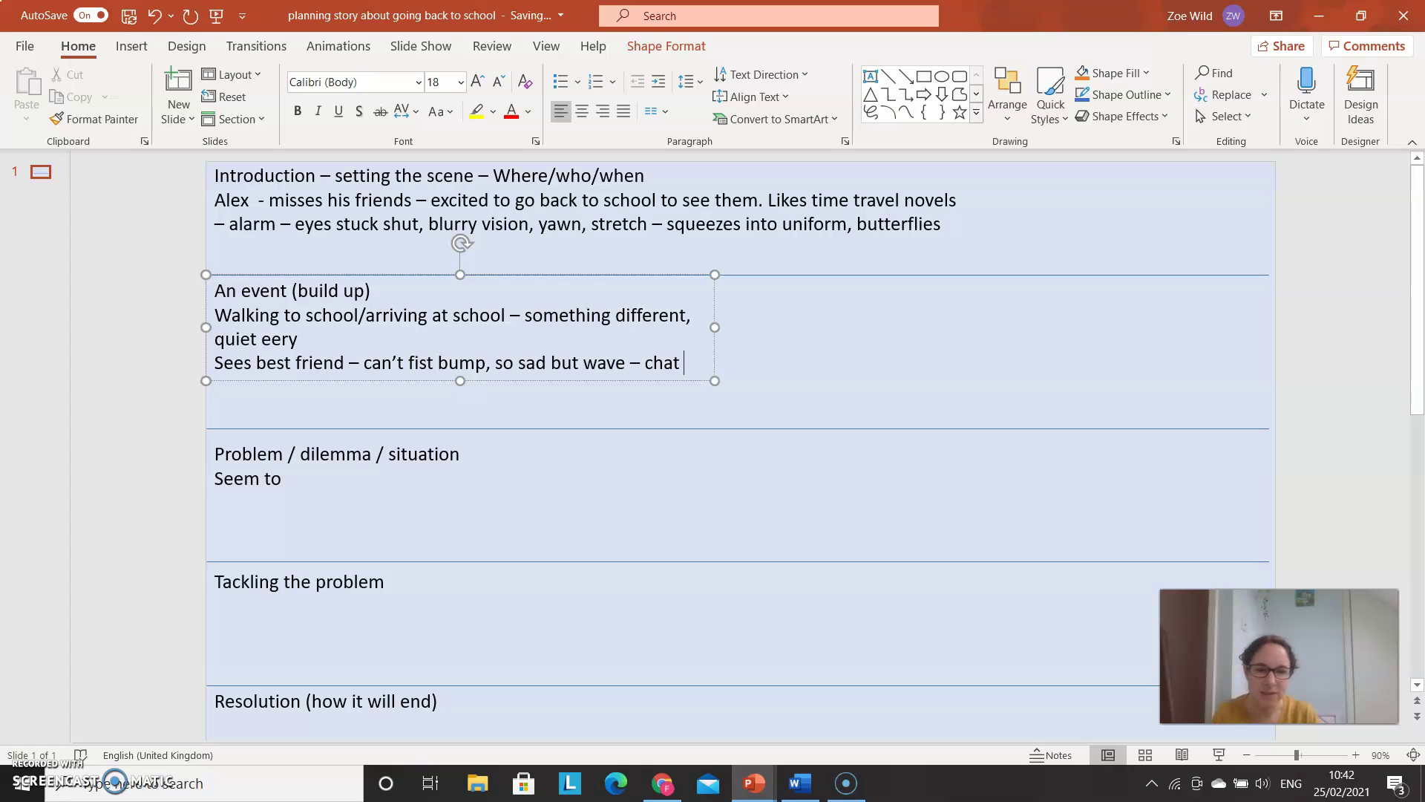
key("Return")
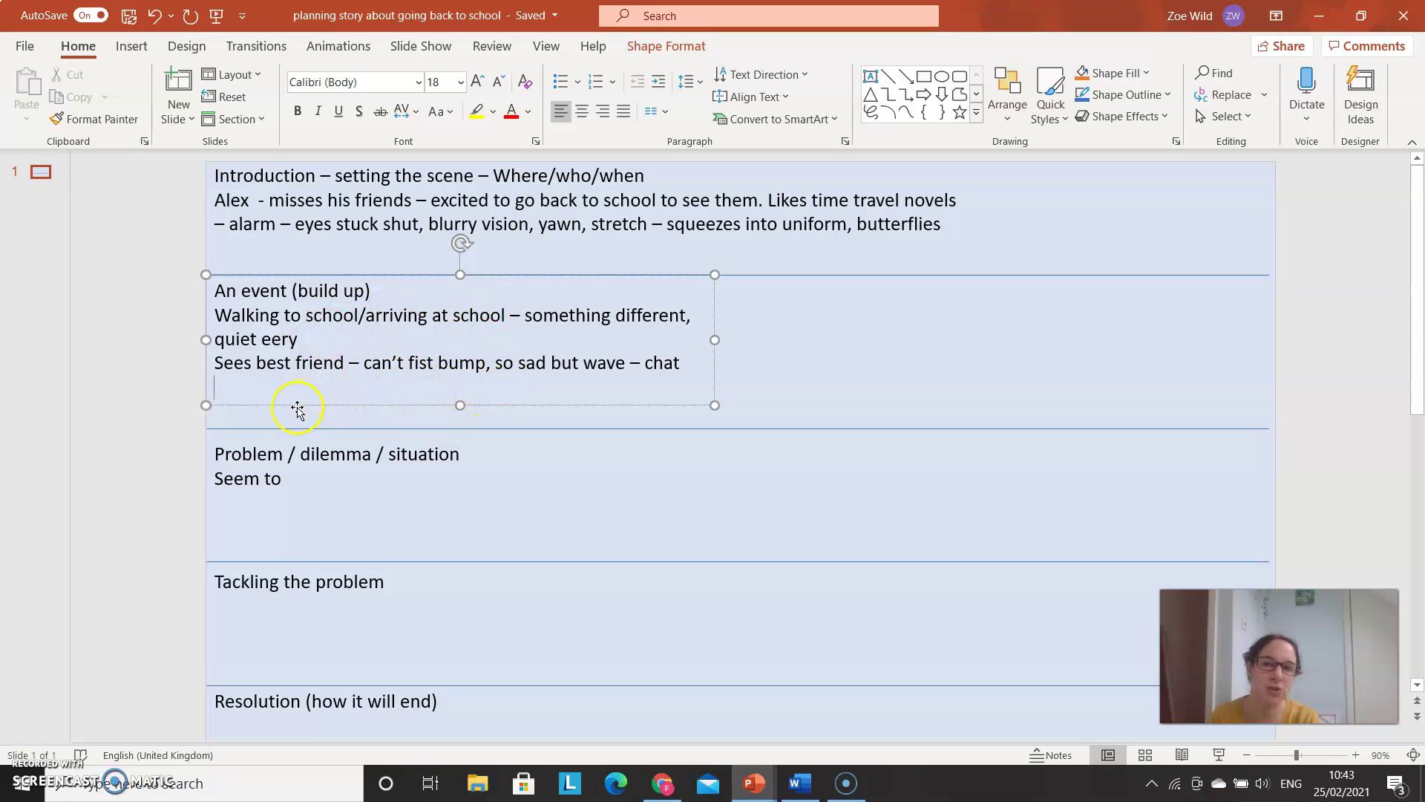
Step: Swap the Problem note 'Seem to' for 'Nasty strict teacher - holding cane - child is crying'
left_click(293, 476)
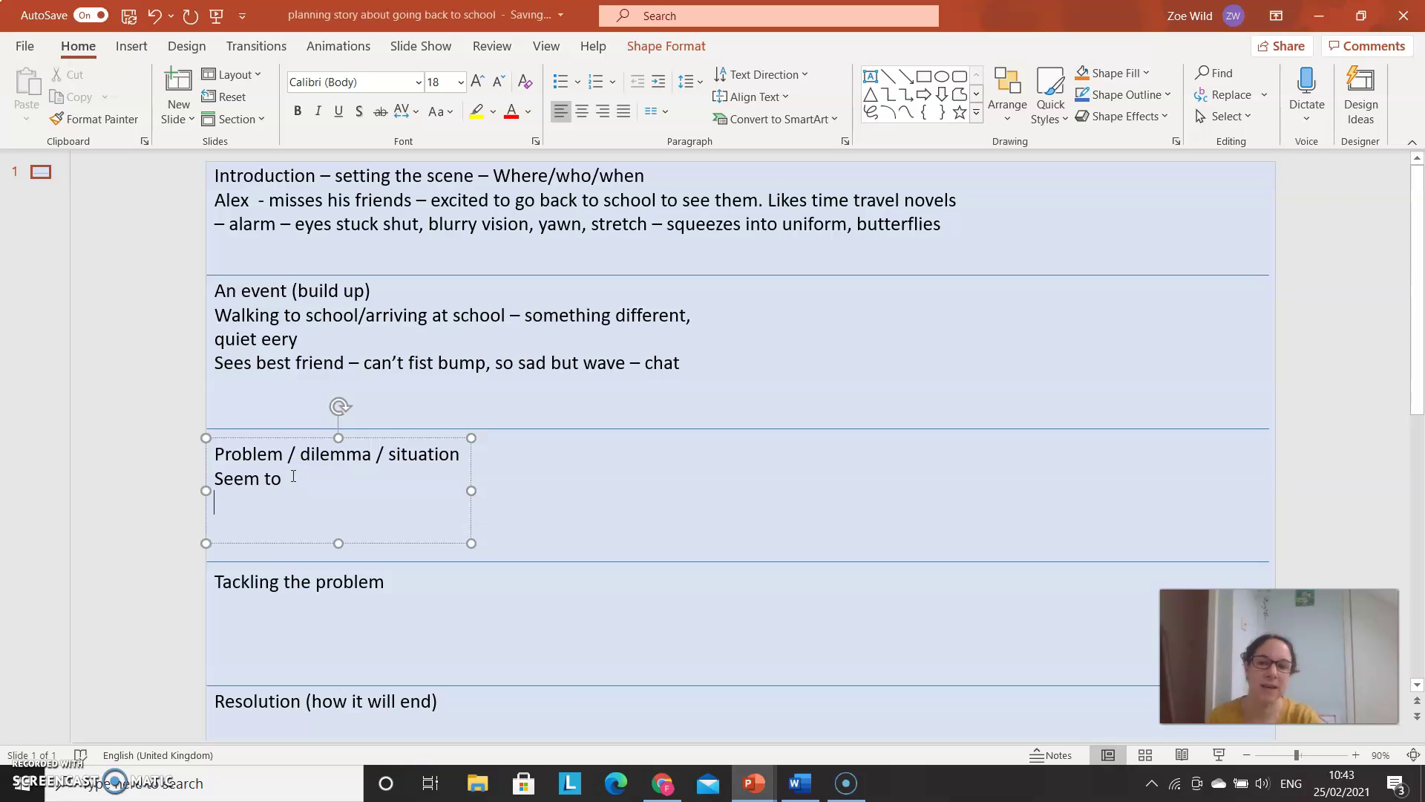
key("BackSpace")
key("BackSpace")
key("BackSpace")
key("BackSpace")
key("BackSpace")
key("BackSpace")
key("BackSpace")
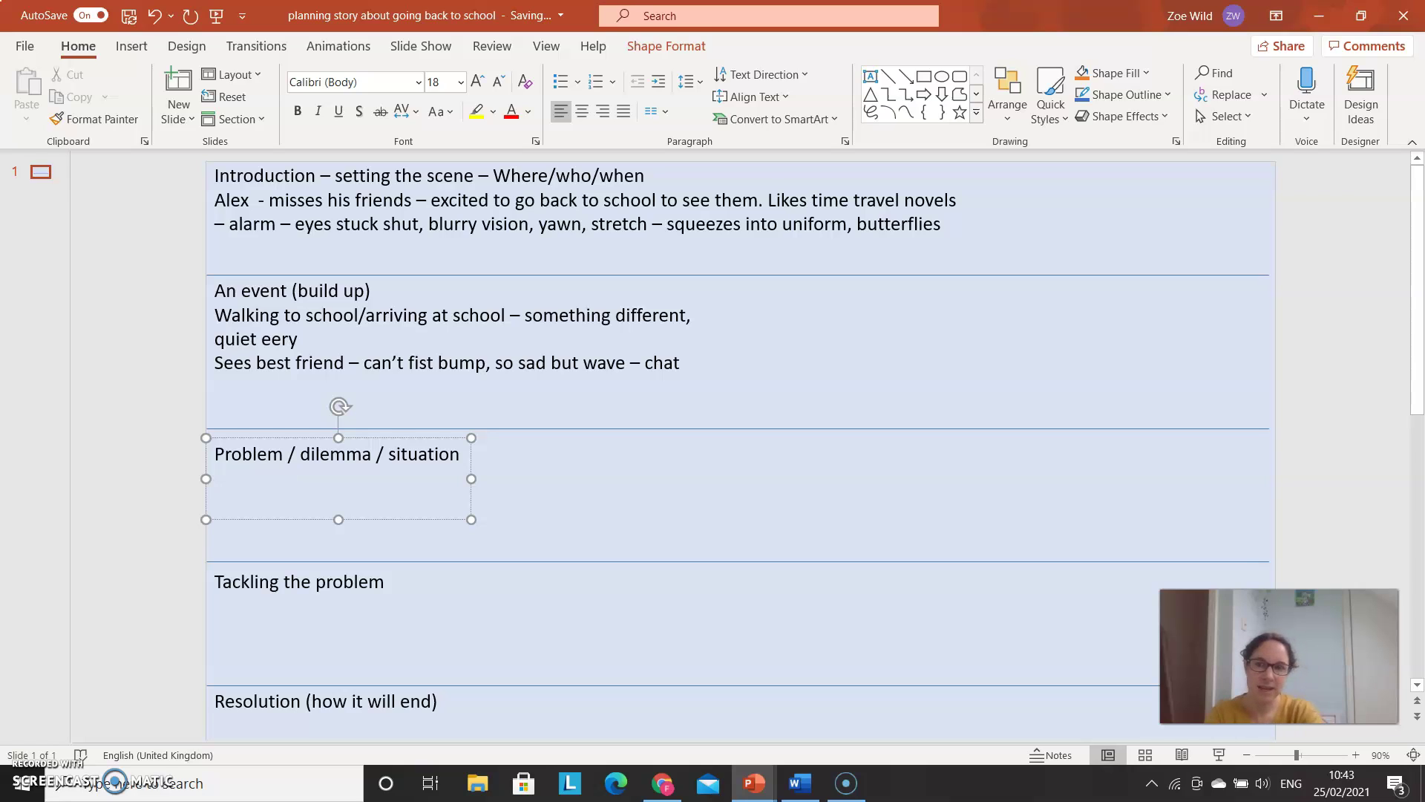
type("\\")
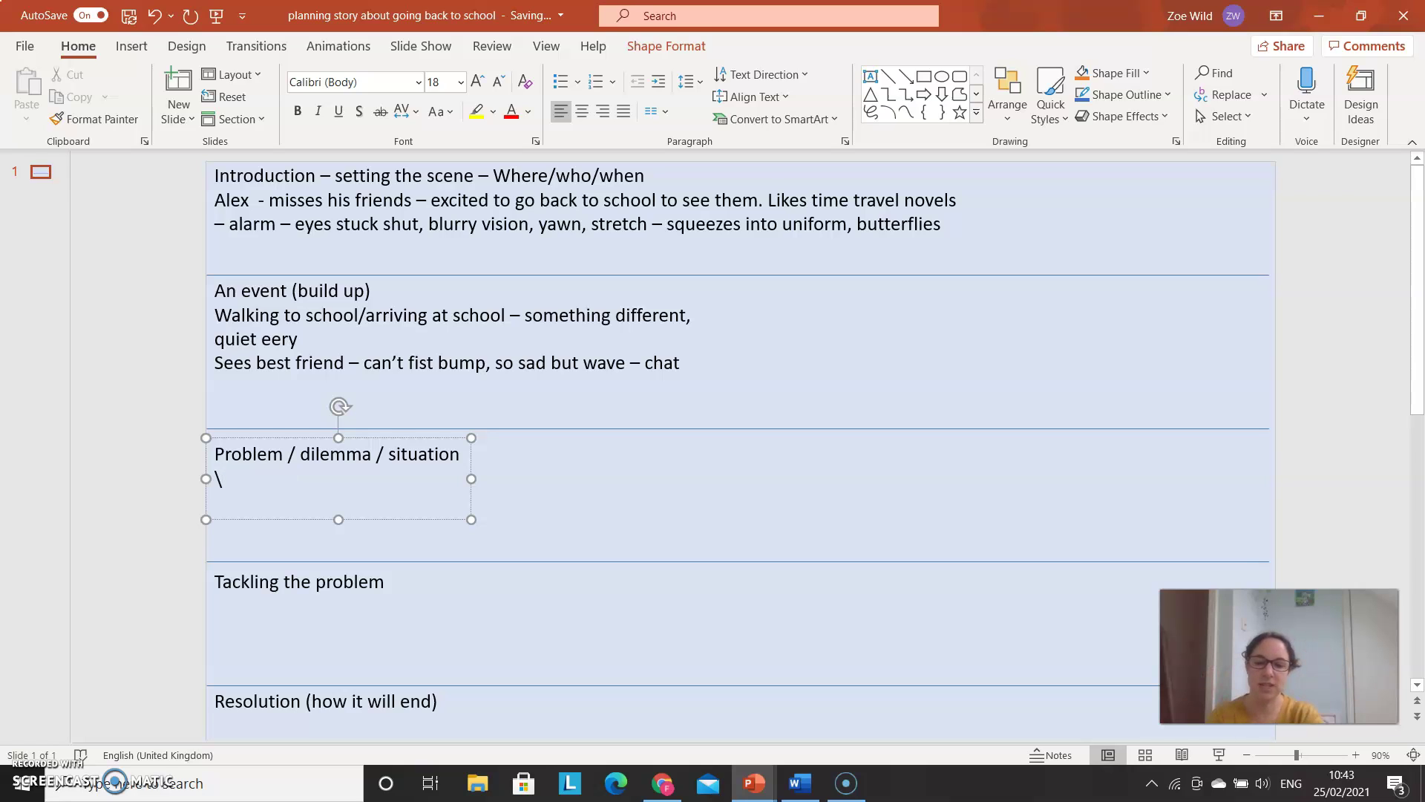
key("BackSpace")
type("Nasty")
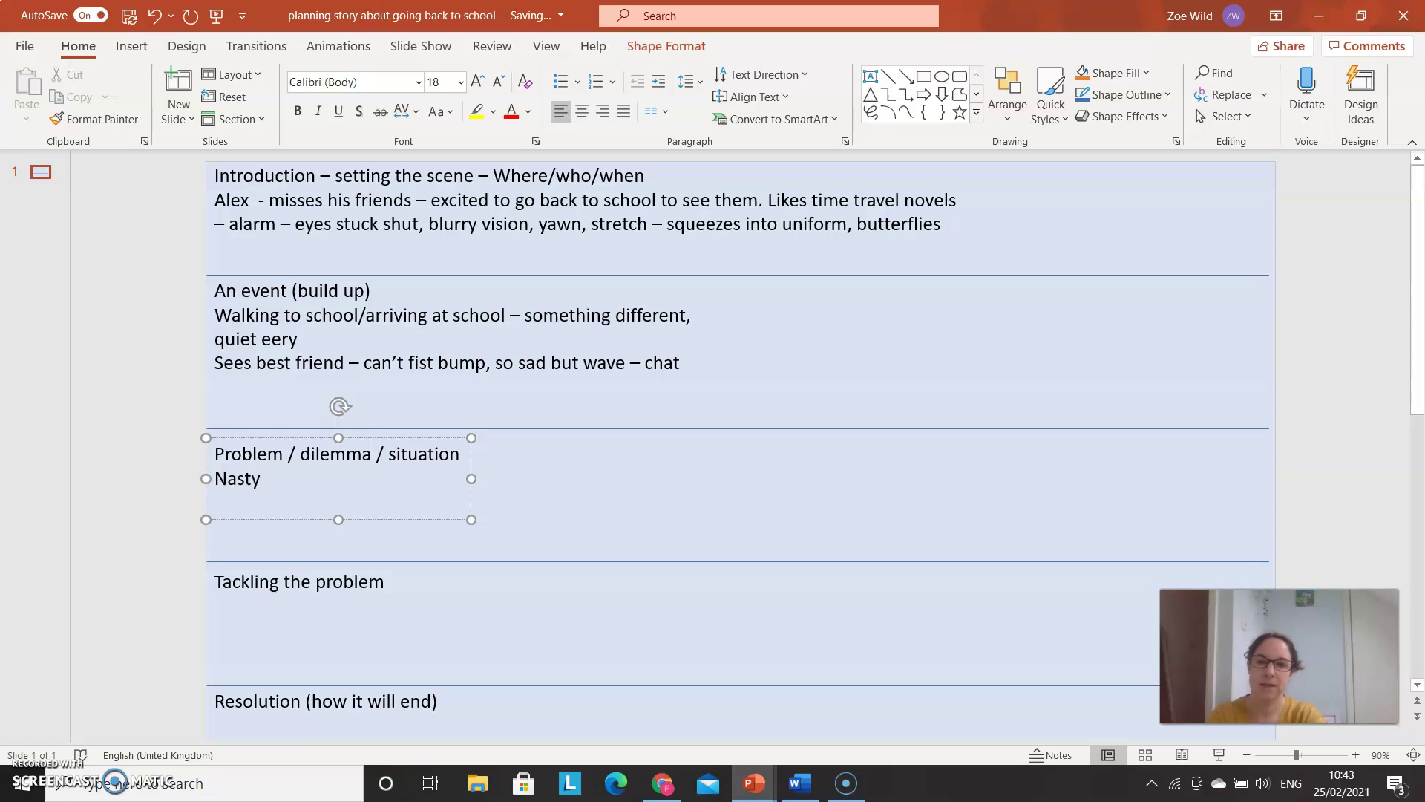
type(" strict teacher")
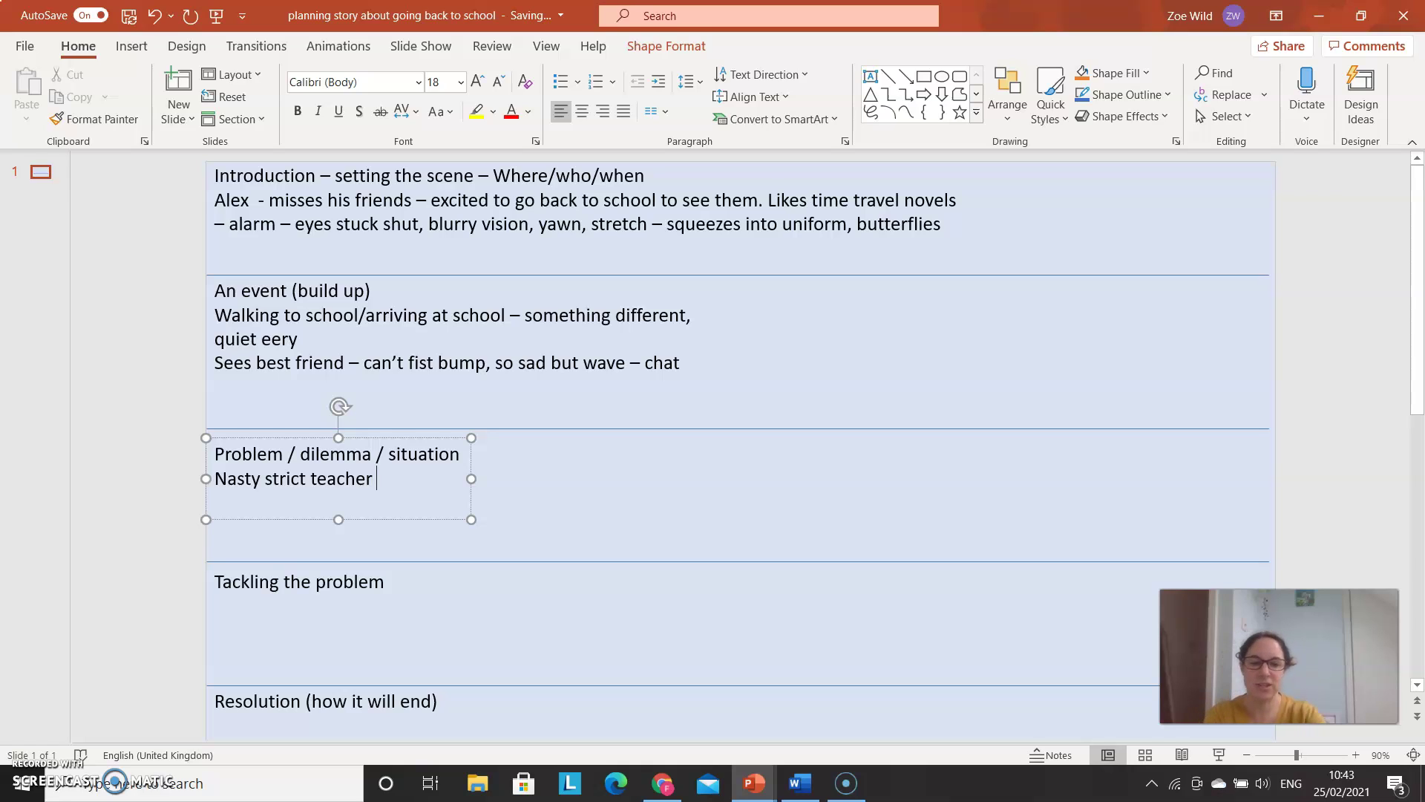
type("- holding c")
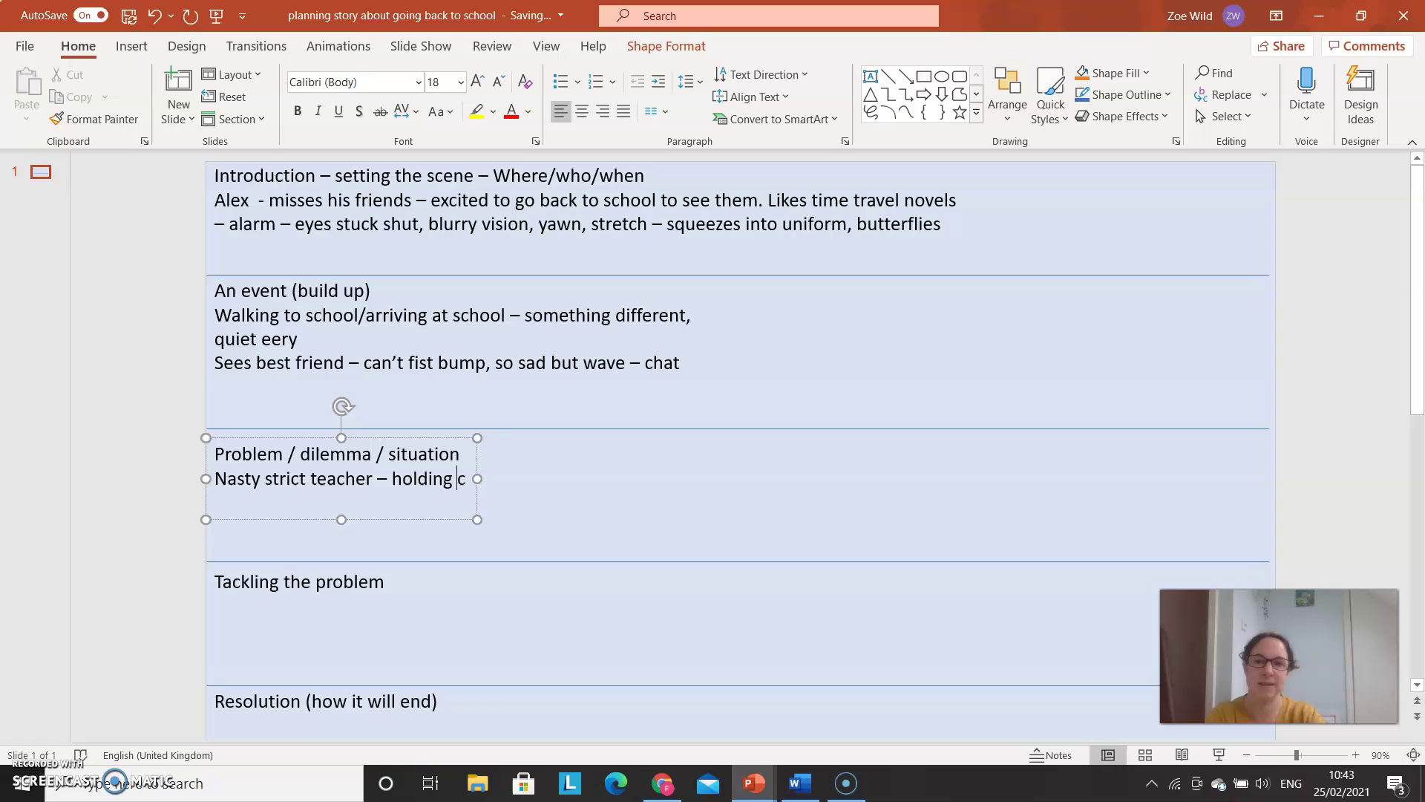
type("ane - ch")
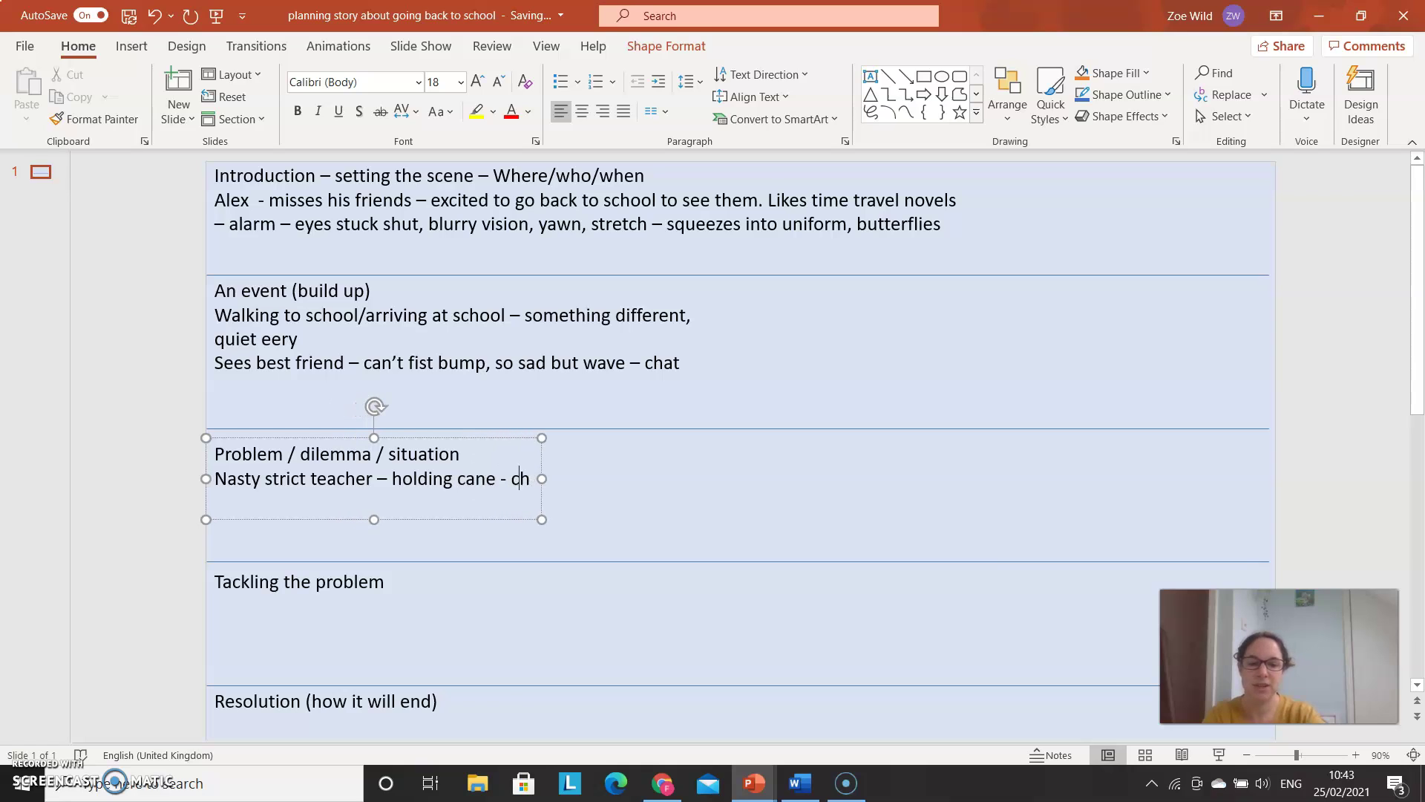
type("ild is crying")
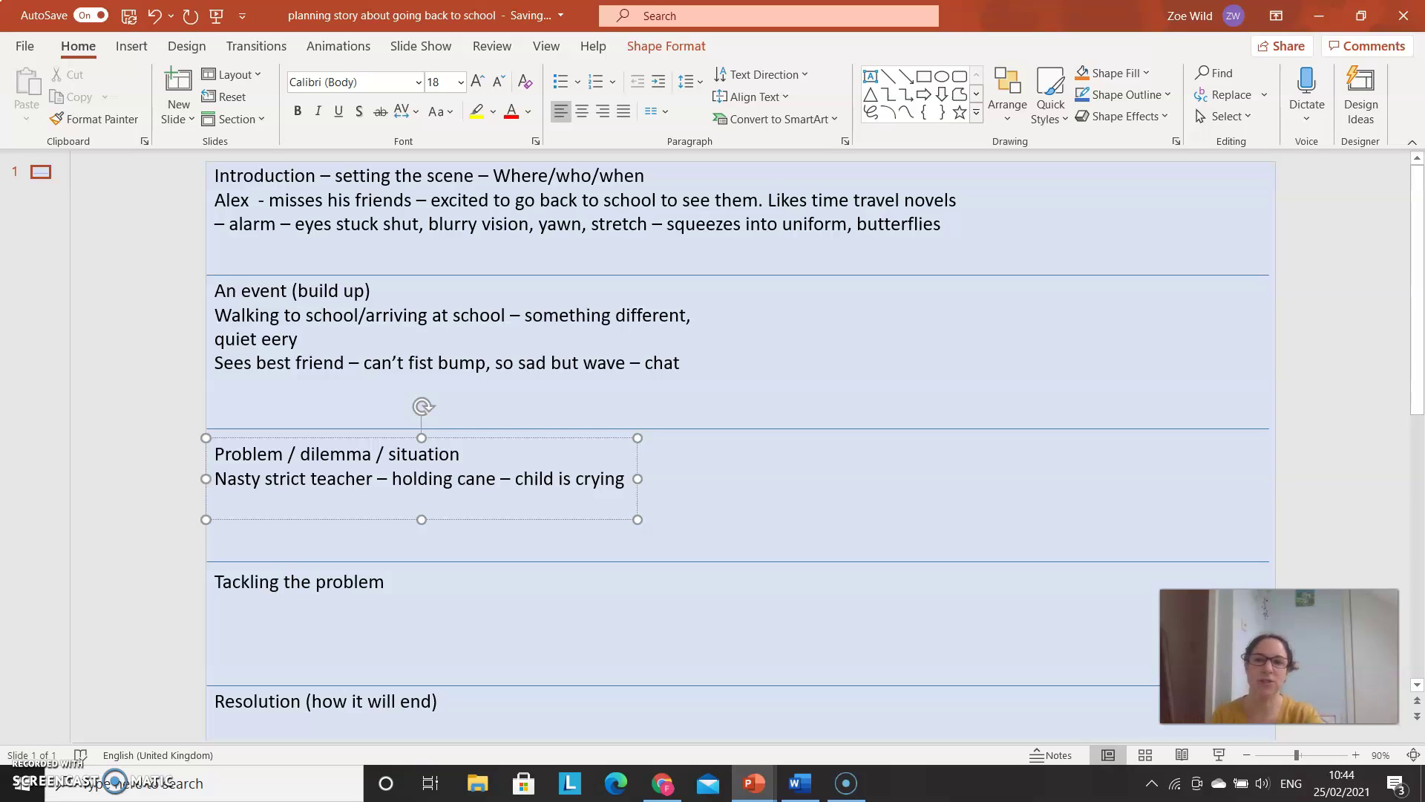
key("Return")
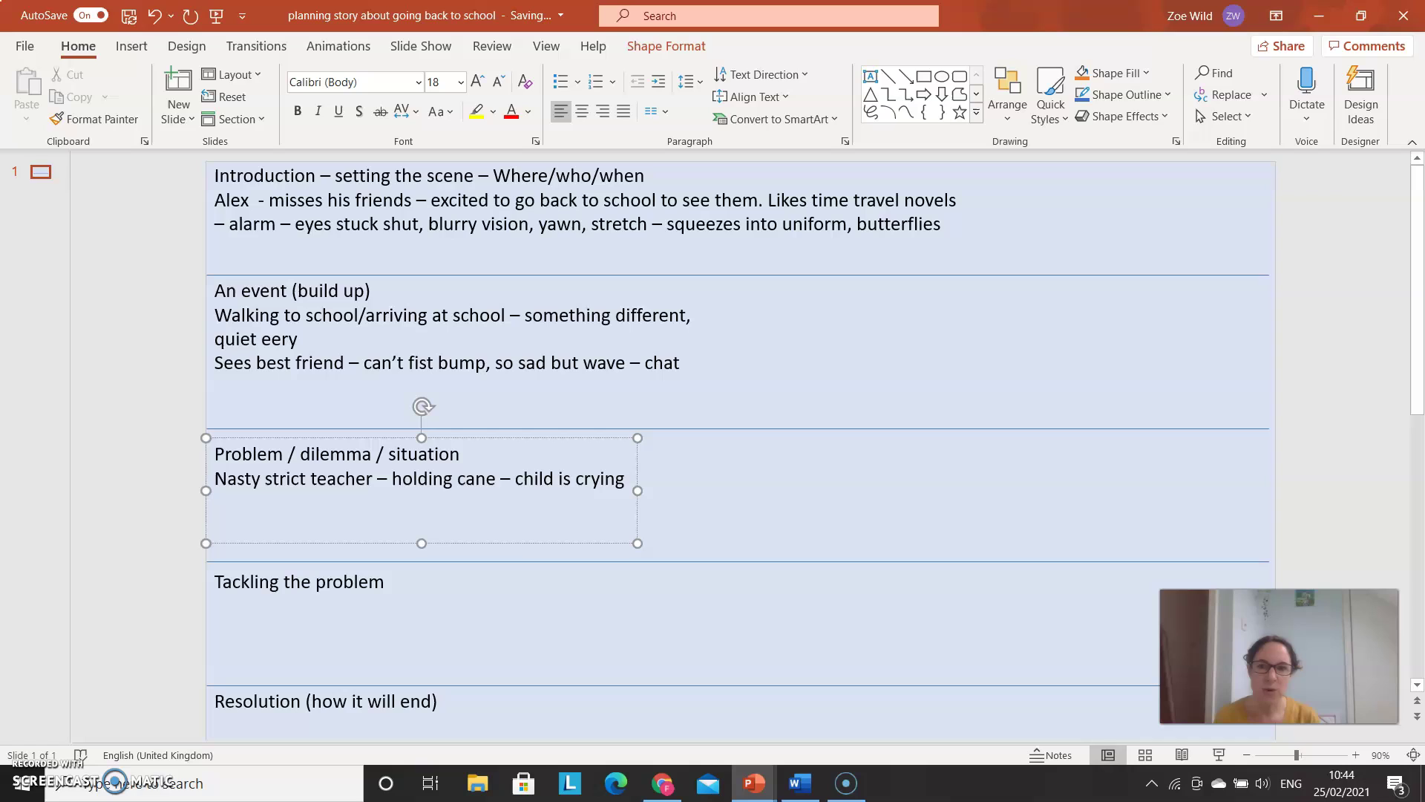
left_click(385, 582)
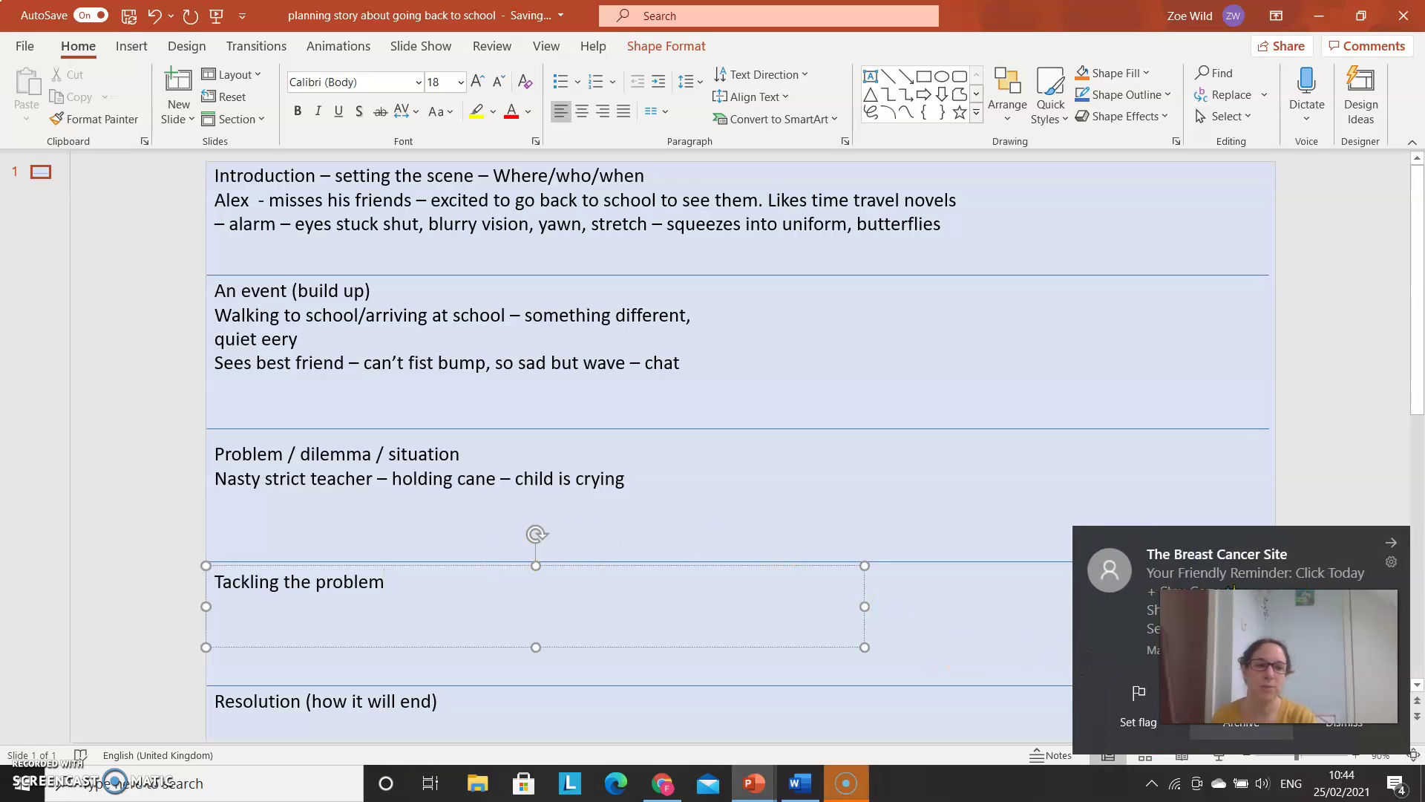
left_click(1344, 724)
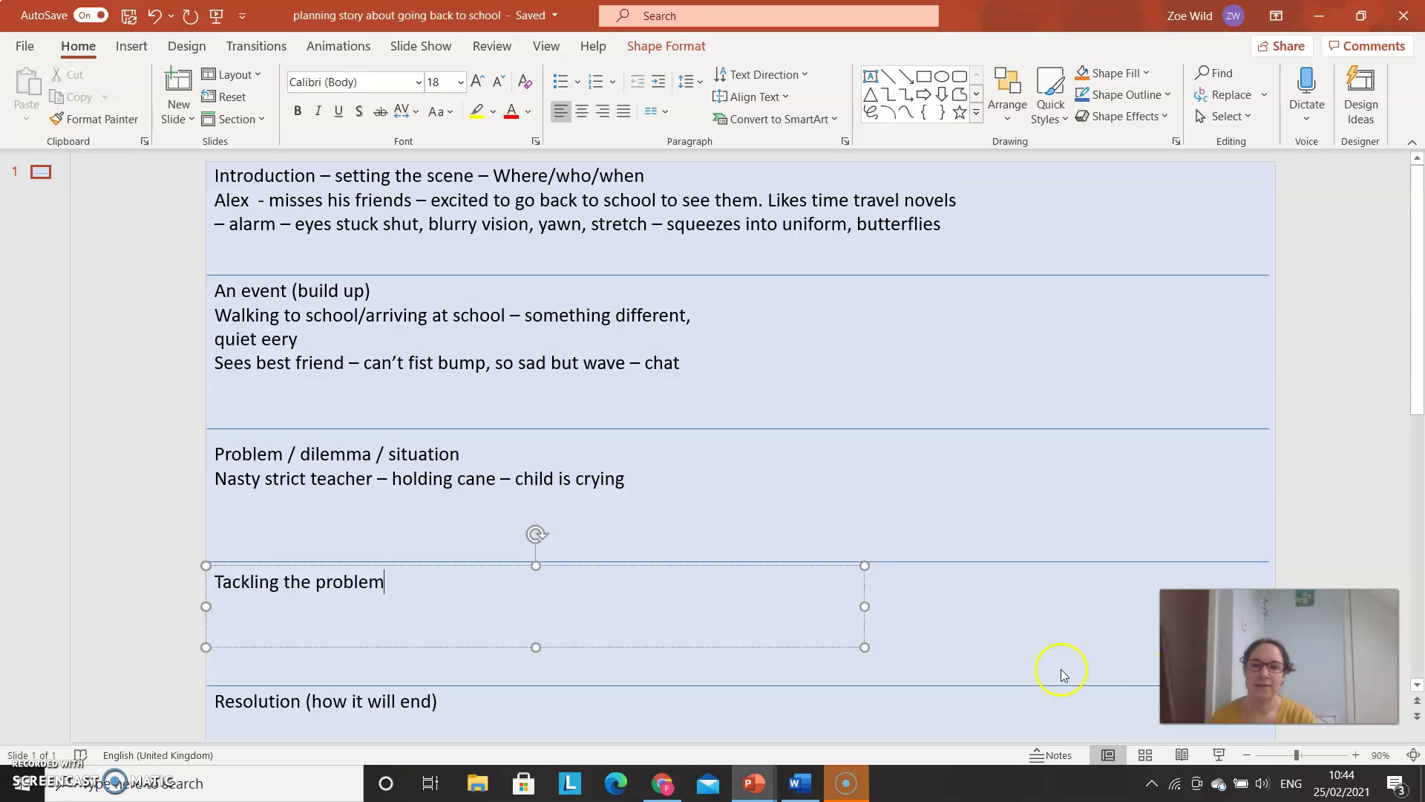
scroll(1061, 673, "down", 1)
scroll(1062, 674, "down", 1)
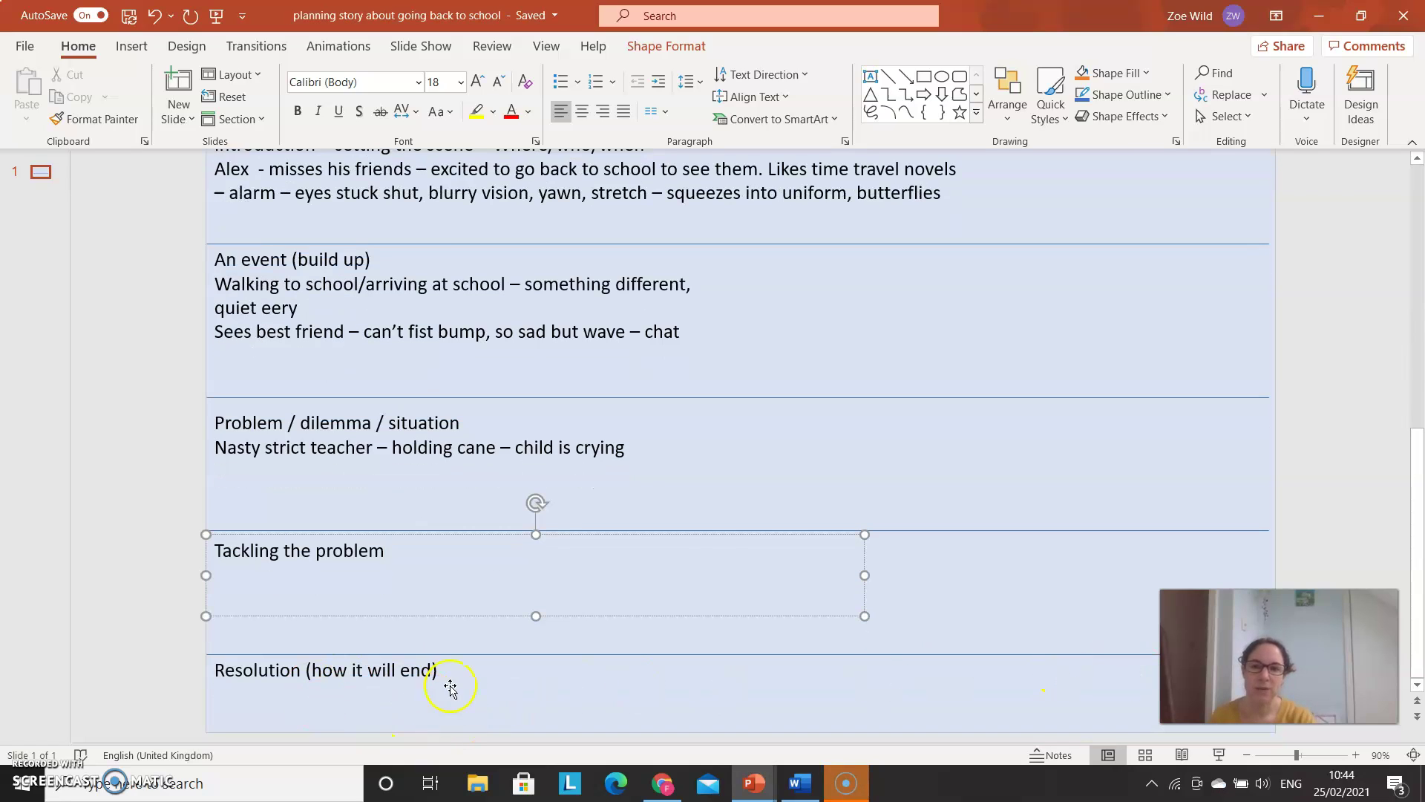